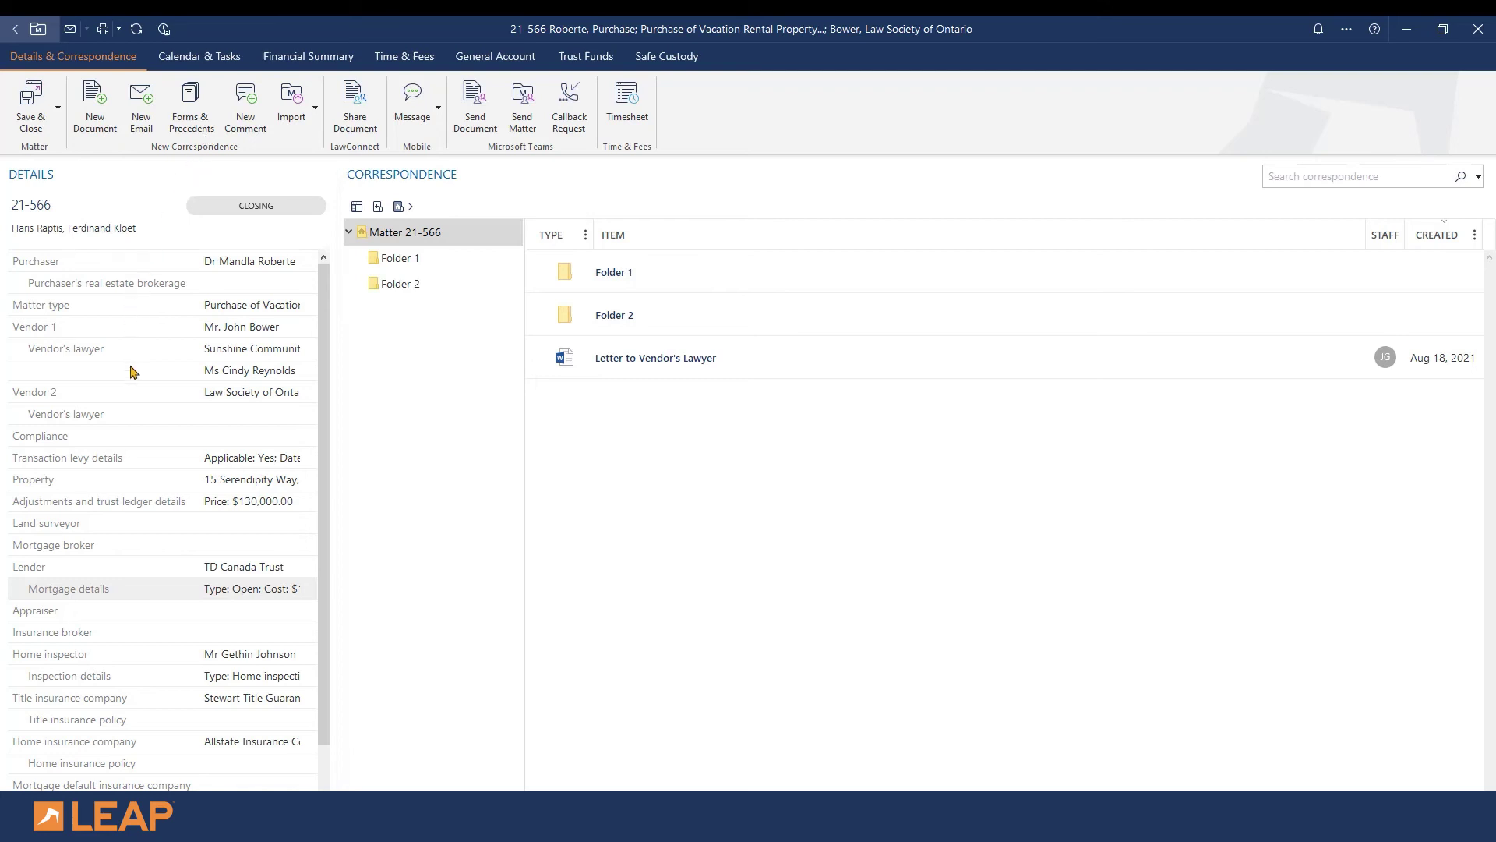
click(153, 486)
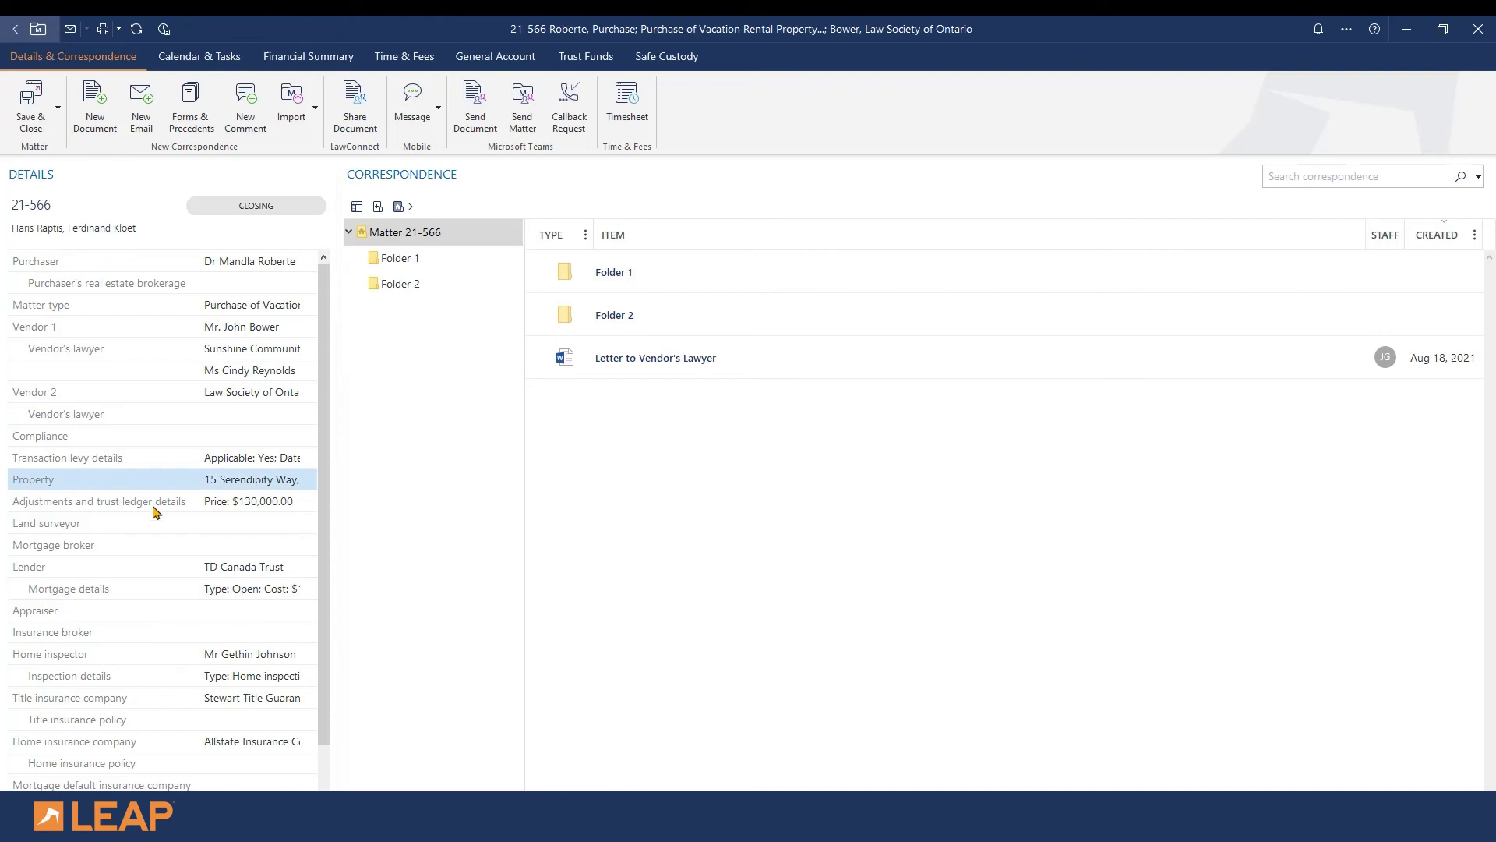
click(154, 506)
double_click(156, 512)
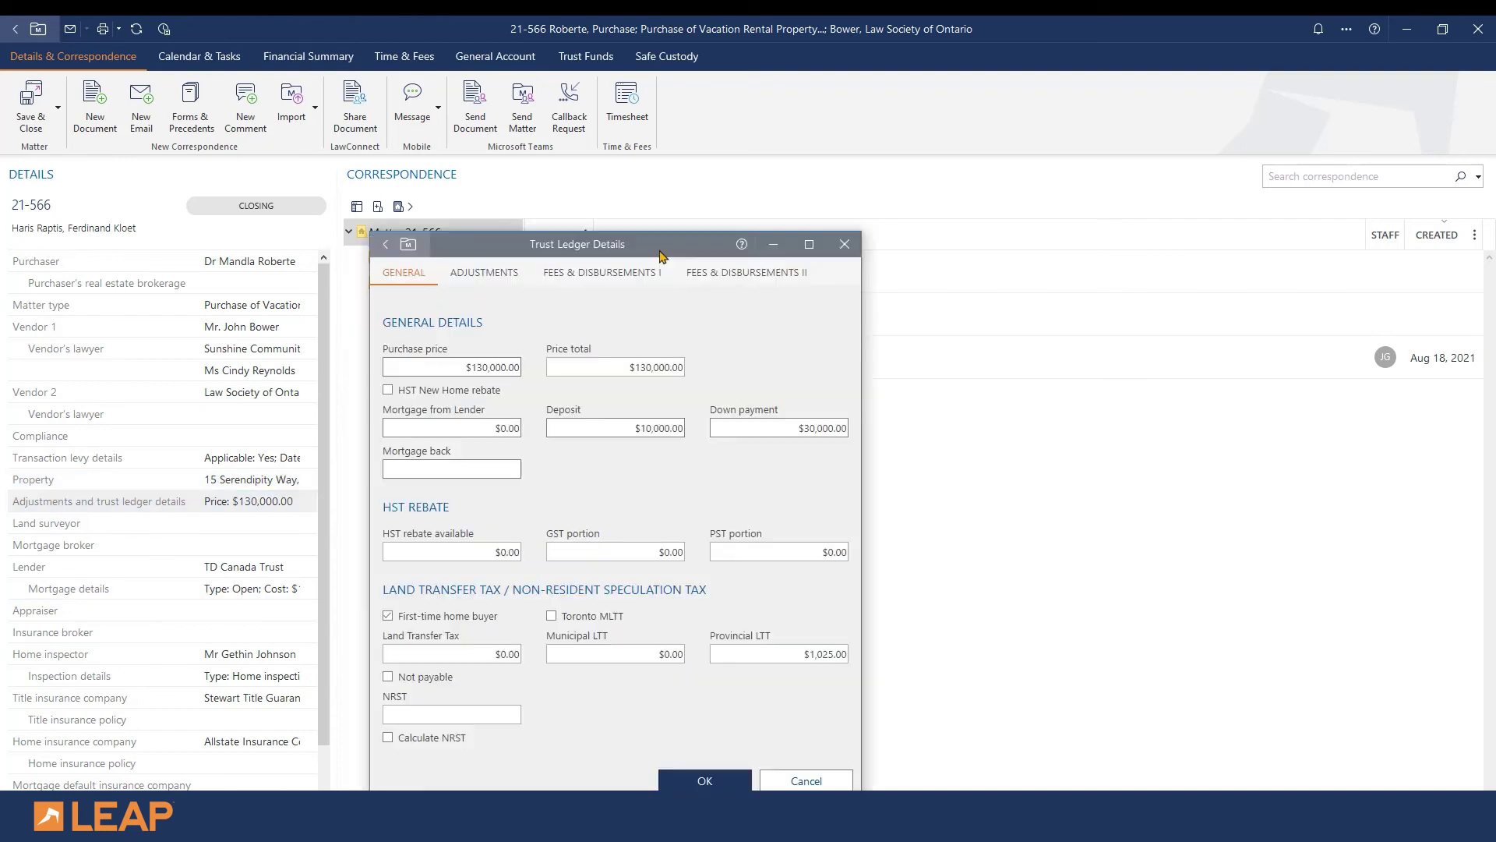
click(696, 782)
click(174, 573)
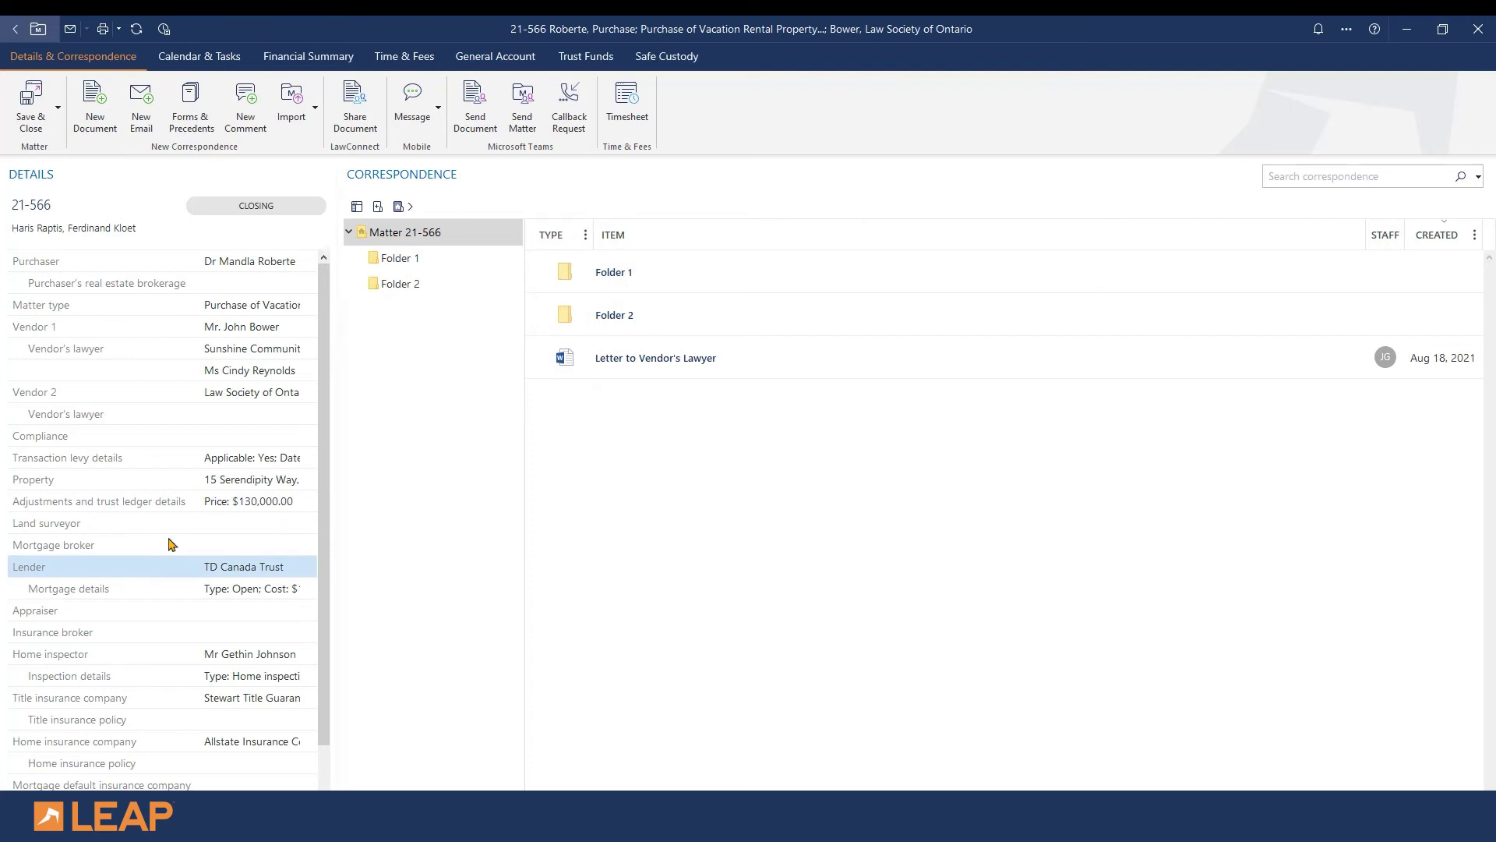
Search the precedents for 'Final report to Pur' and create the Final Report to Purchaser Client document
click(190, 128)
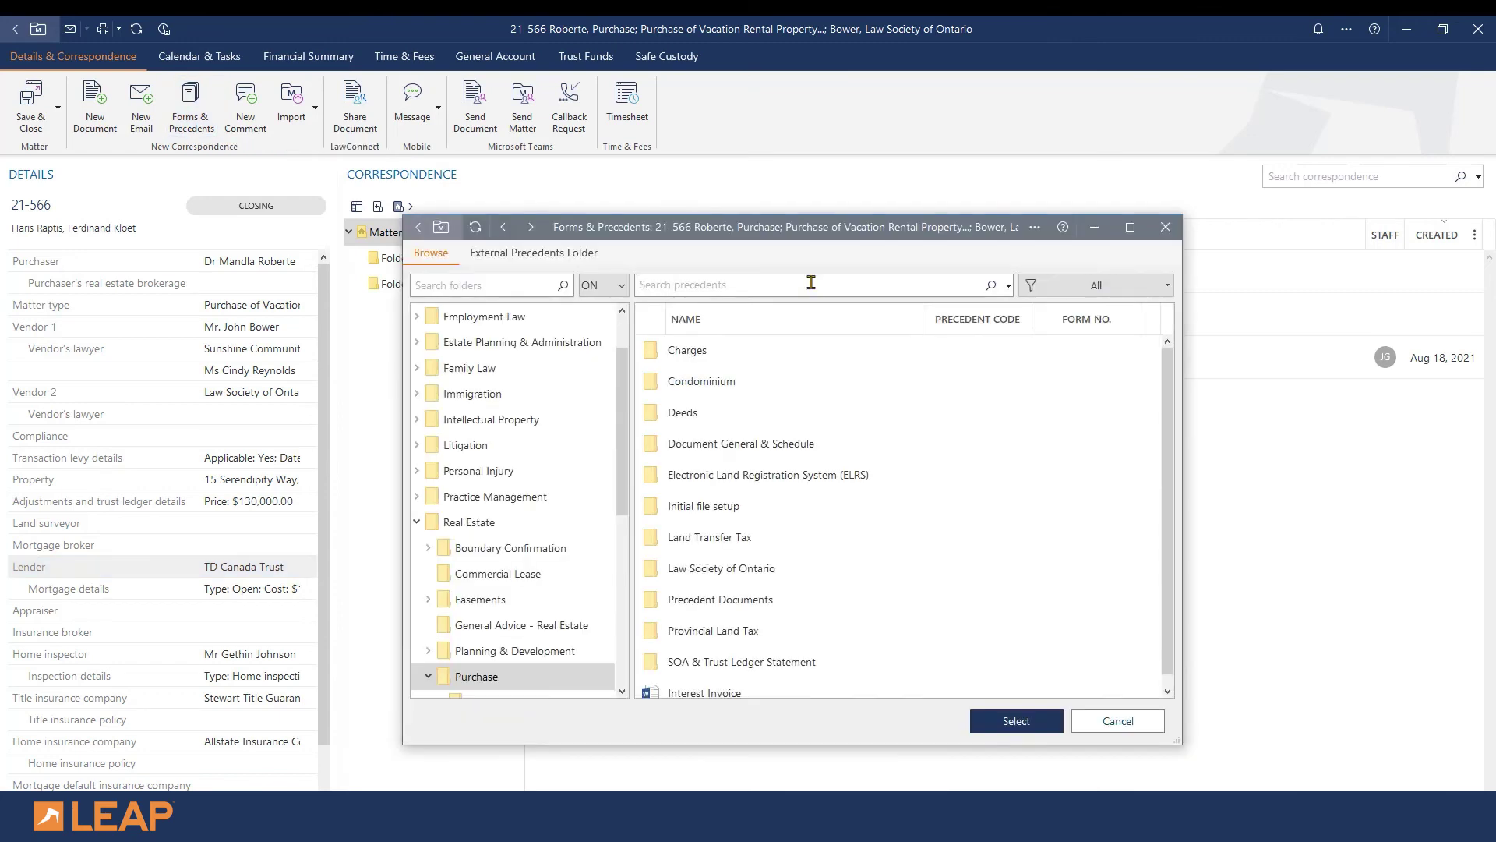
click(807, 283)
text(Fin)
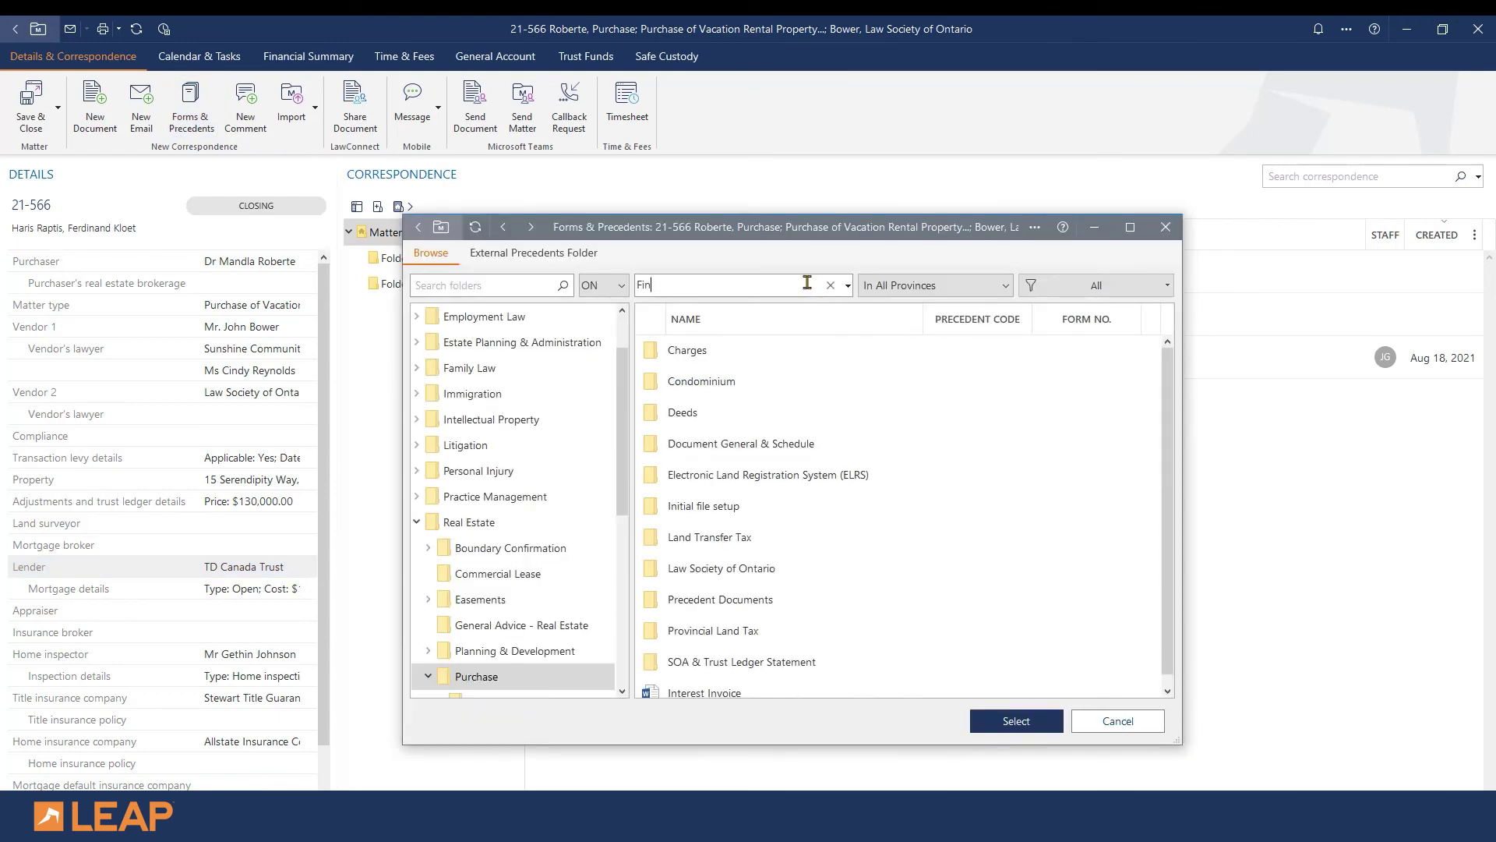
text(al report to Pur)
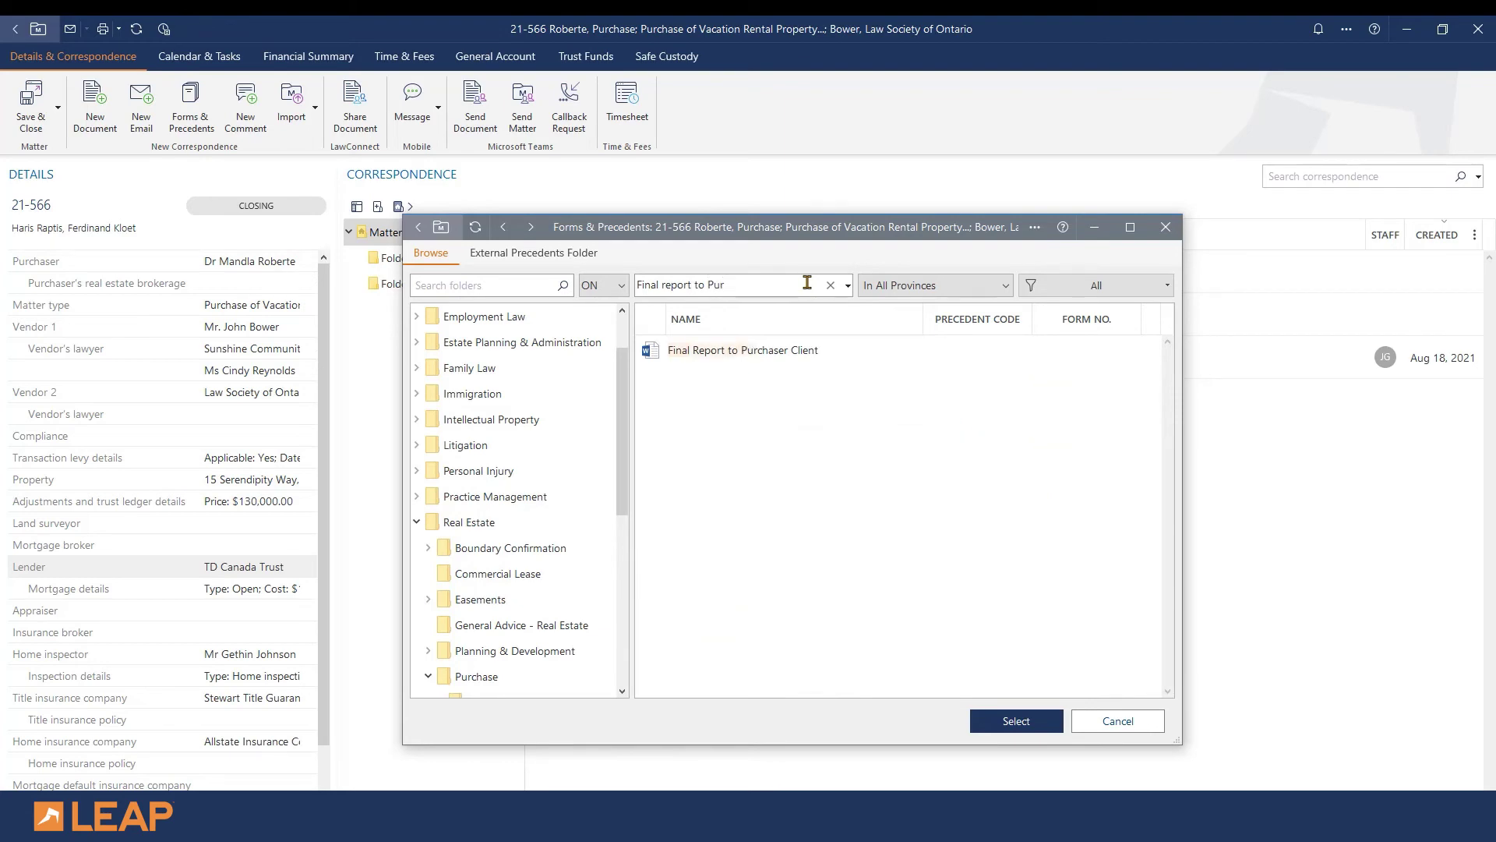
double_click(781, 352)
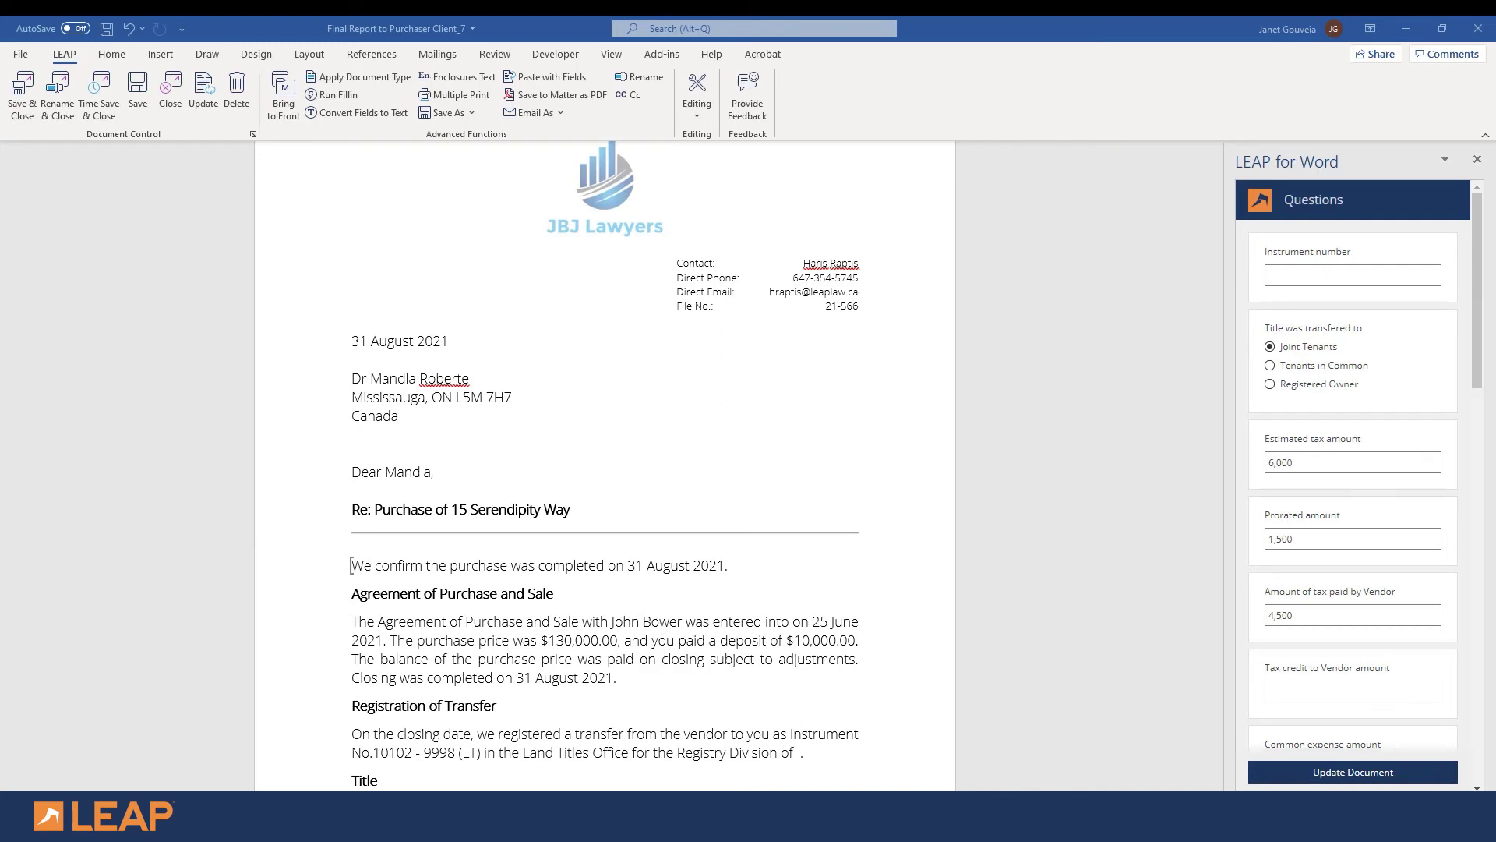
Paste the instrument number, choose Registered Owner, enter a 2.75% interest rate, and update the report
click(1291, 275)
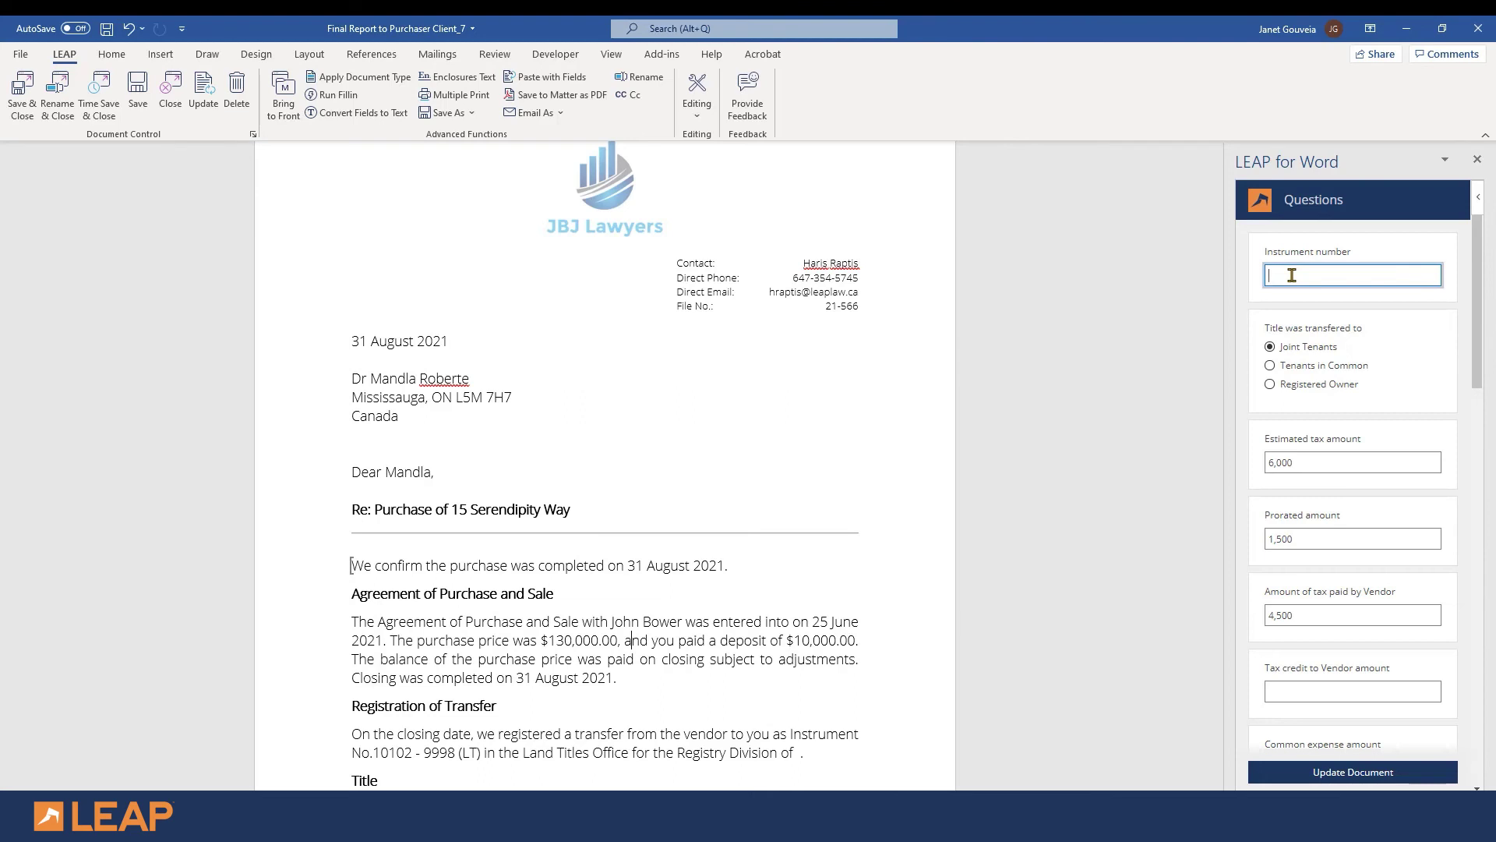
text(10102 - 9998 (LT))
click(1270, 385)
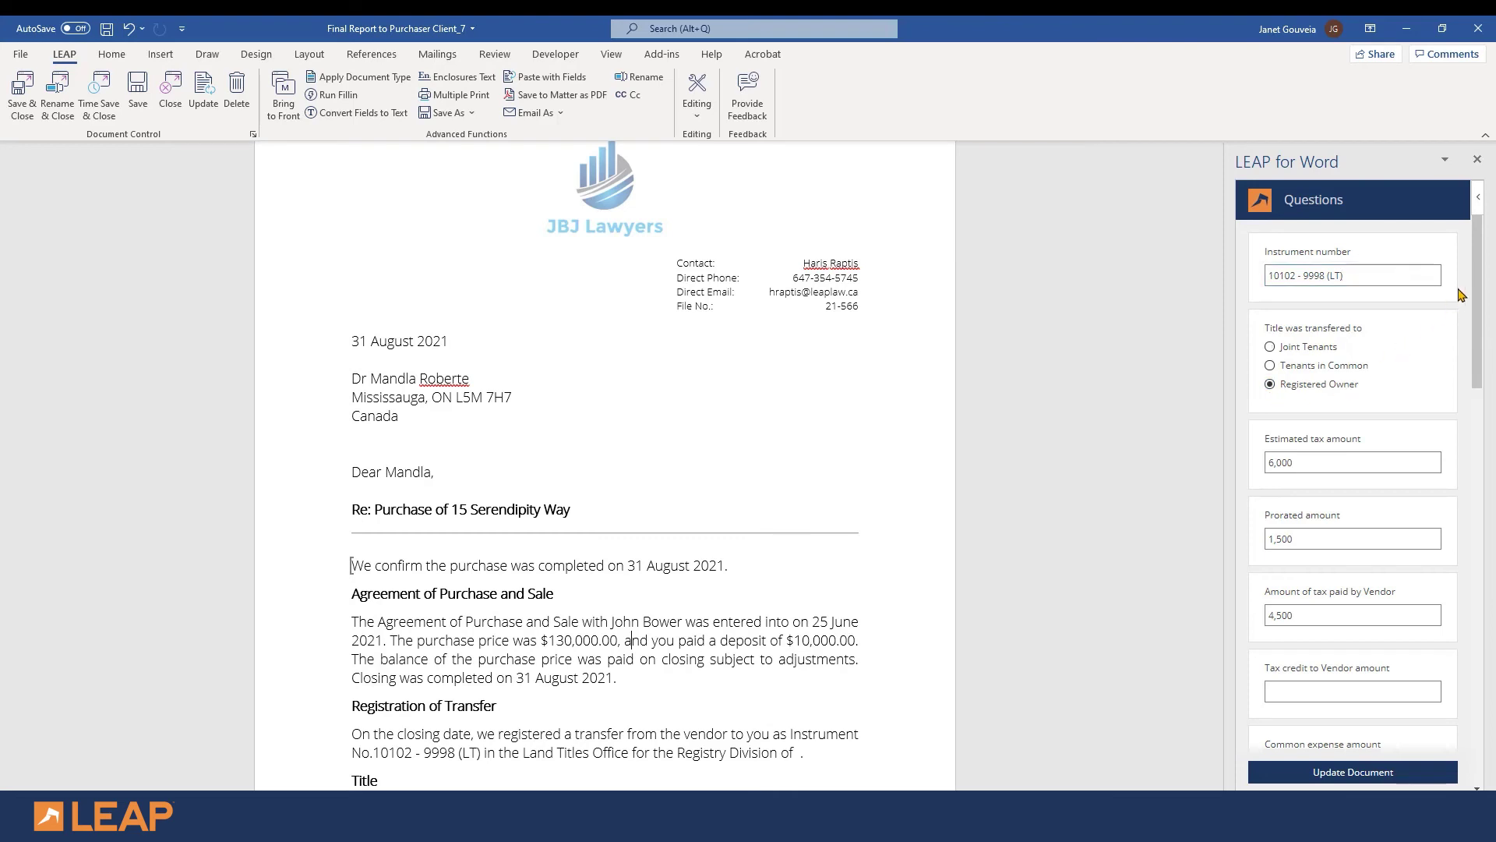
drag(1481, 246, 1471, 466)
scroll(1387, 468, down, 5)
click(1380, 419)
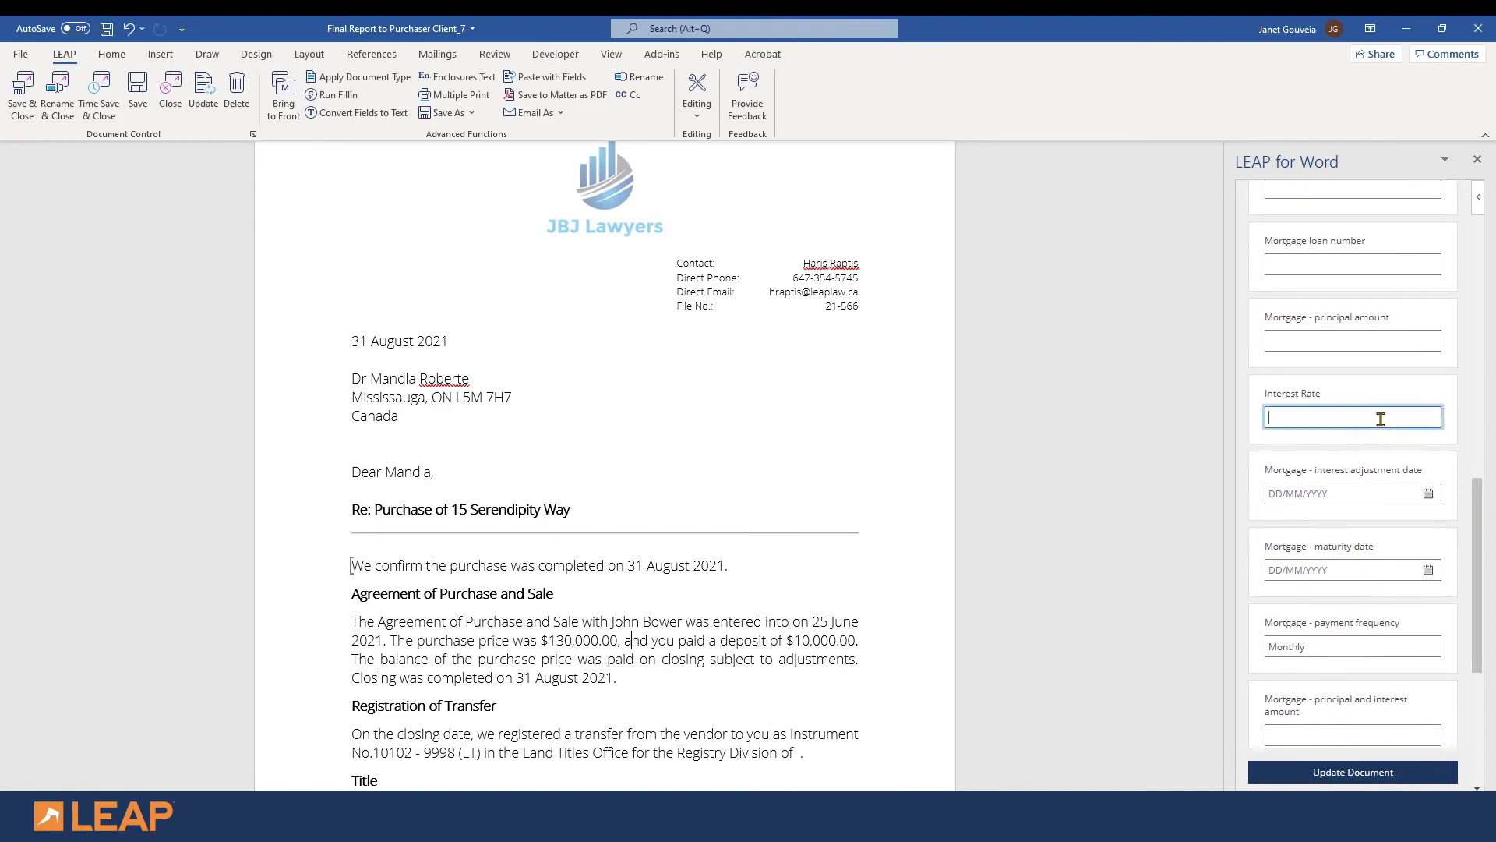
text(2.75%)
click(1414, 771)
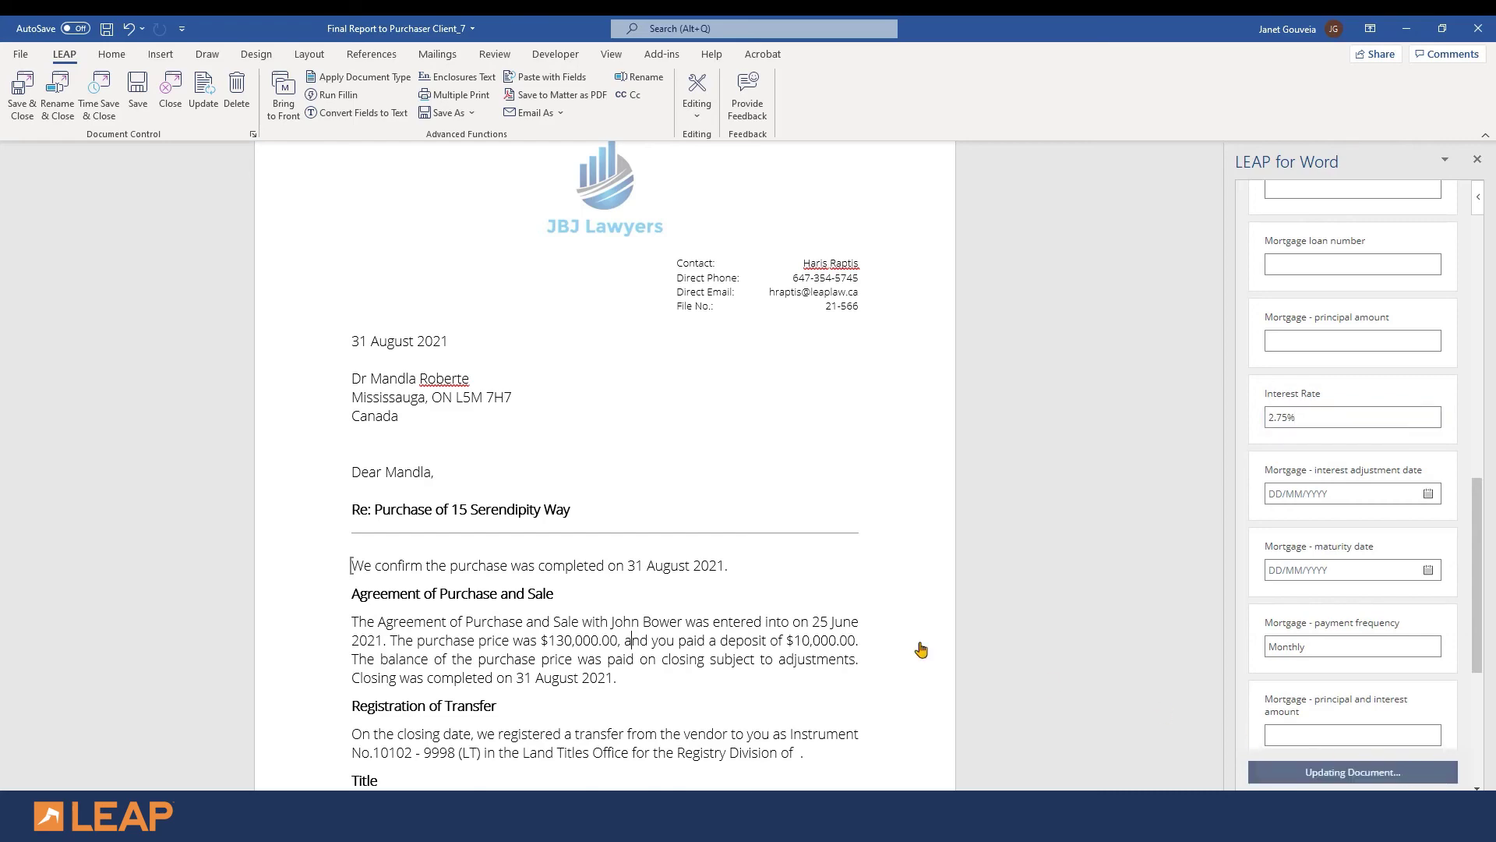
Review the updated report, then return to the LEAP matter's adjustments and trust ledger details
scroll(919, 651, down, 4)
scroll(426, 515, down, 4)
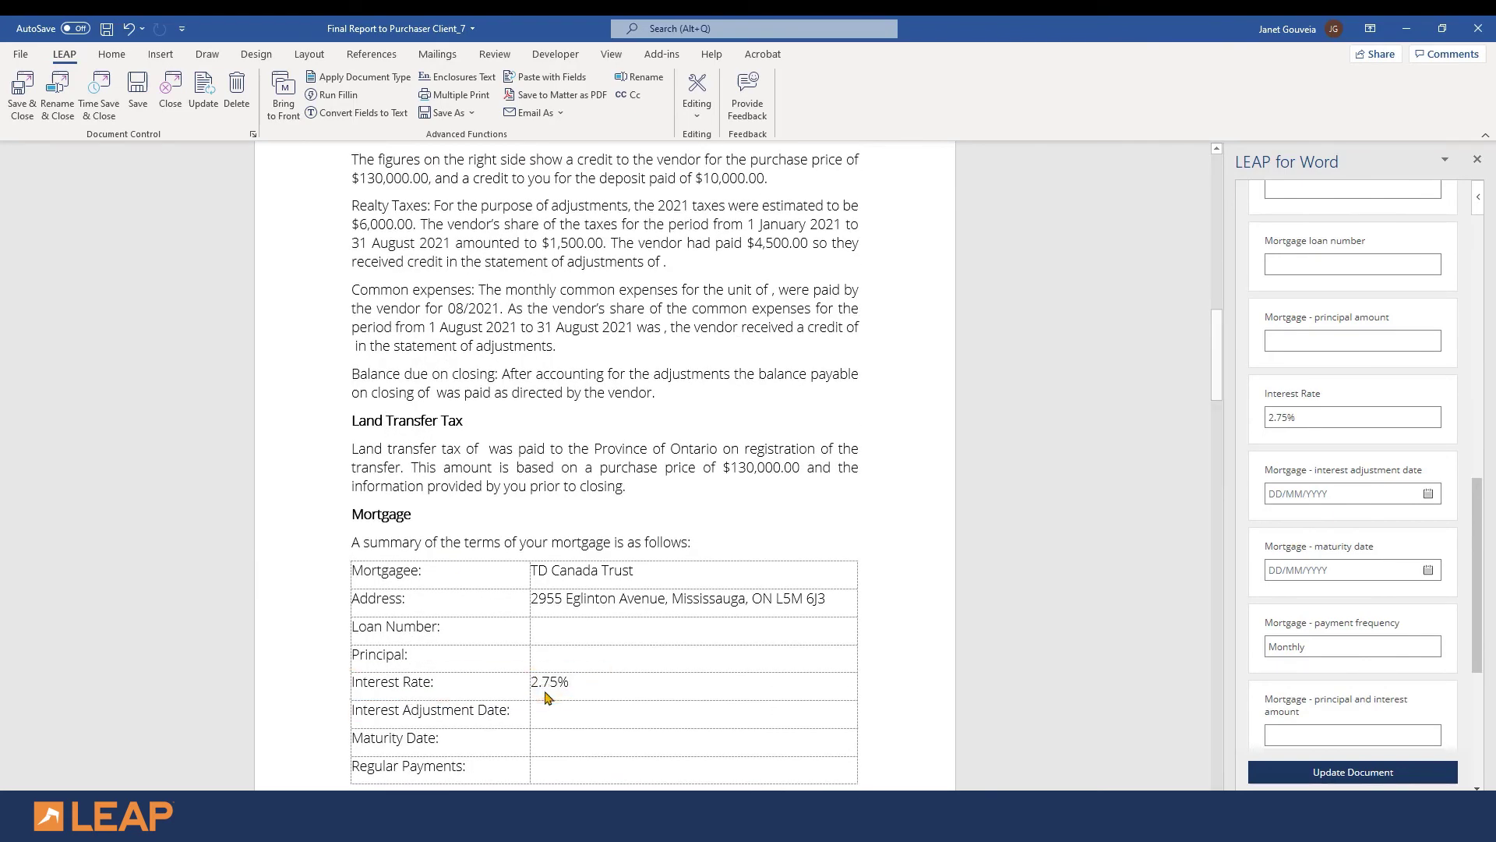
click(288, 103)
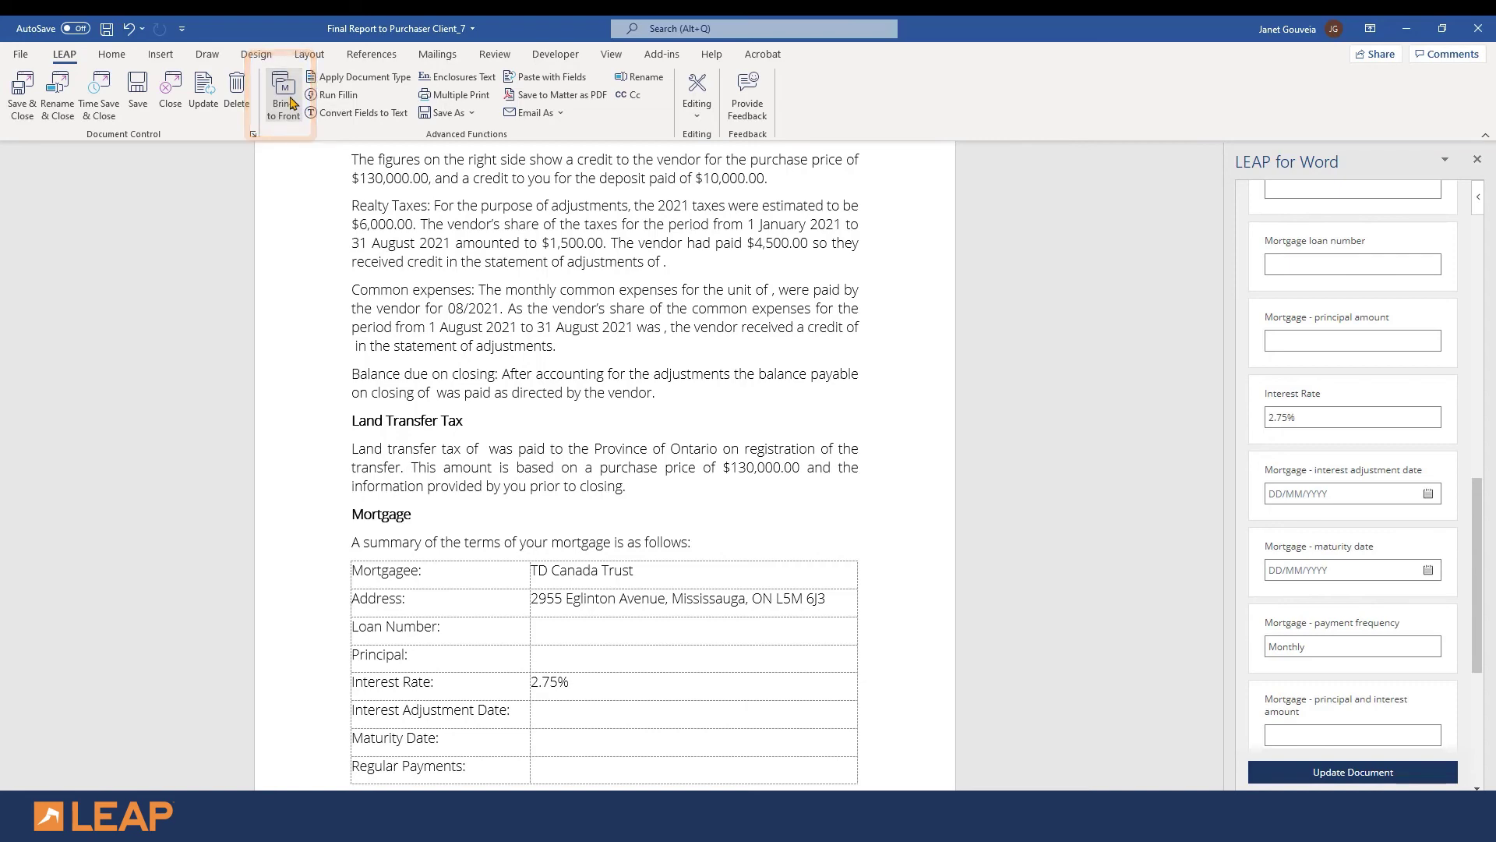
click(201, 503)
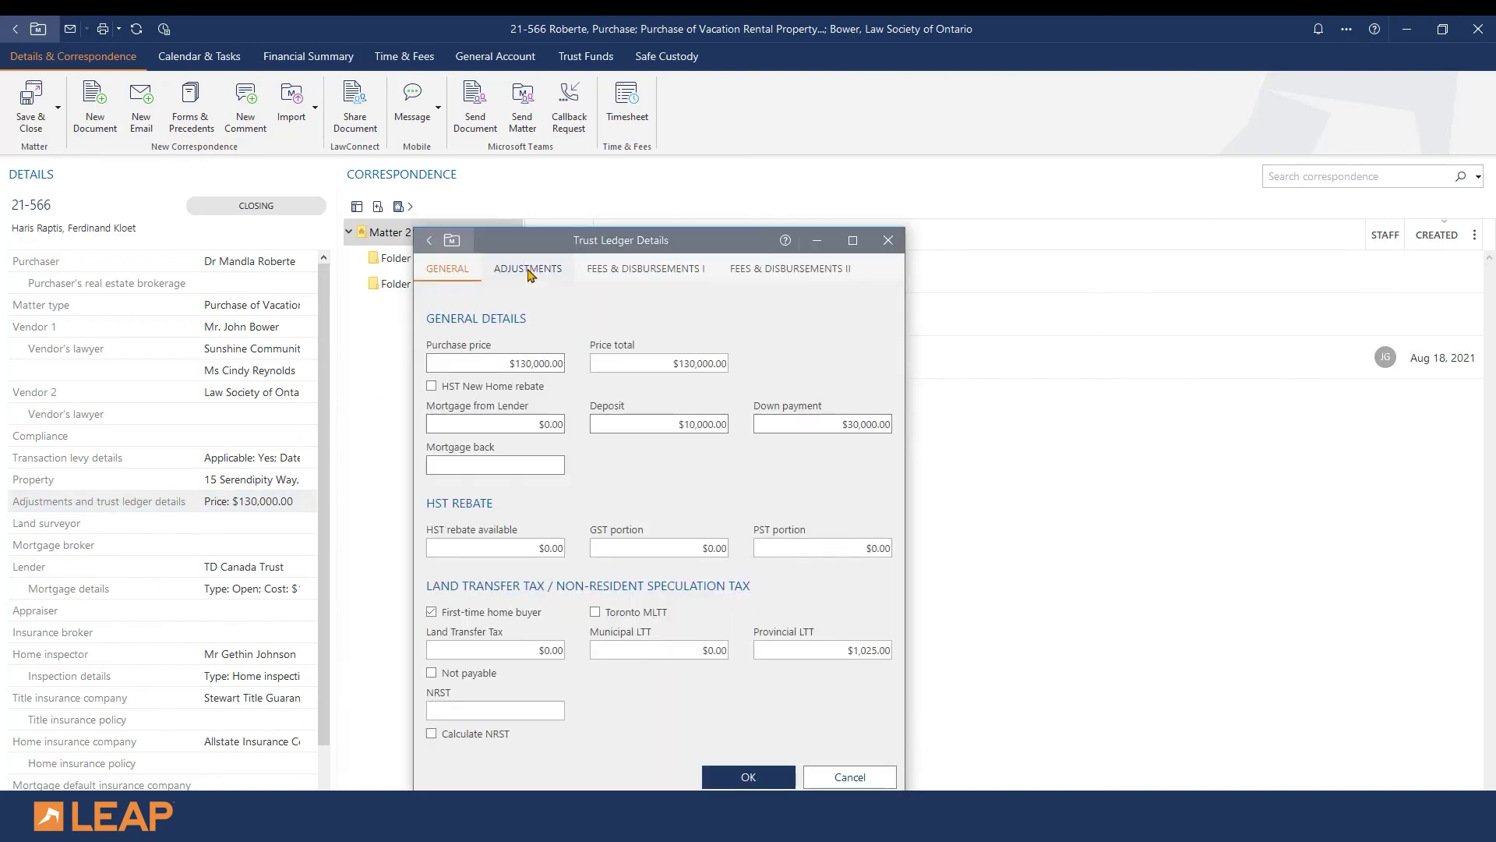
Enter 55.00 as the Title Insurance Fee under Fees & Disbursements, confirm, and save the matter
key(ctrl+Tab)
key(ctrl+Tab)
text(55.00)
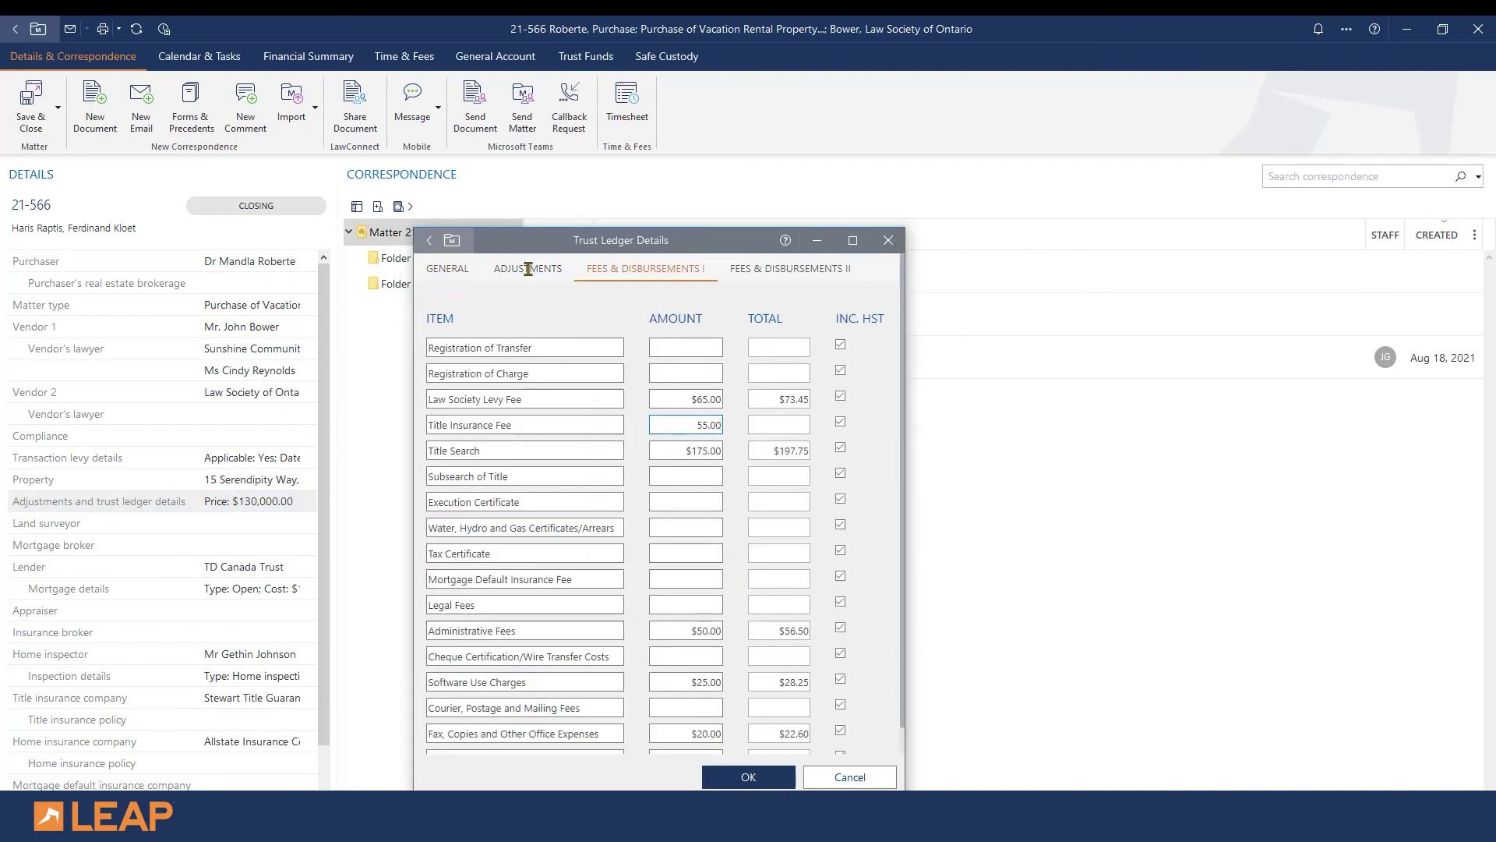
click(767, 777)
click(57, 110)
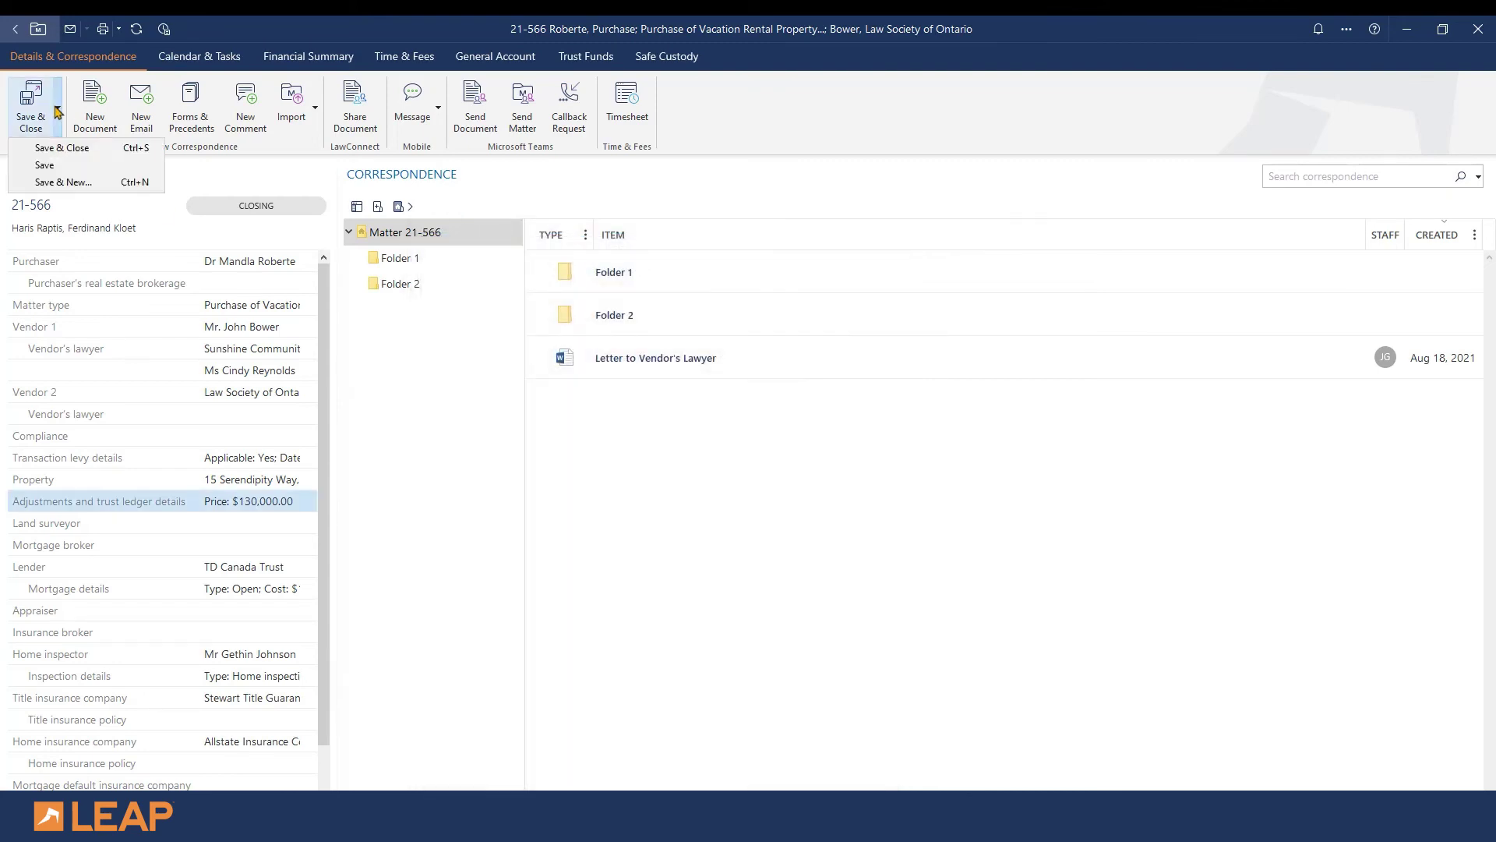
click(44, 165)
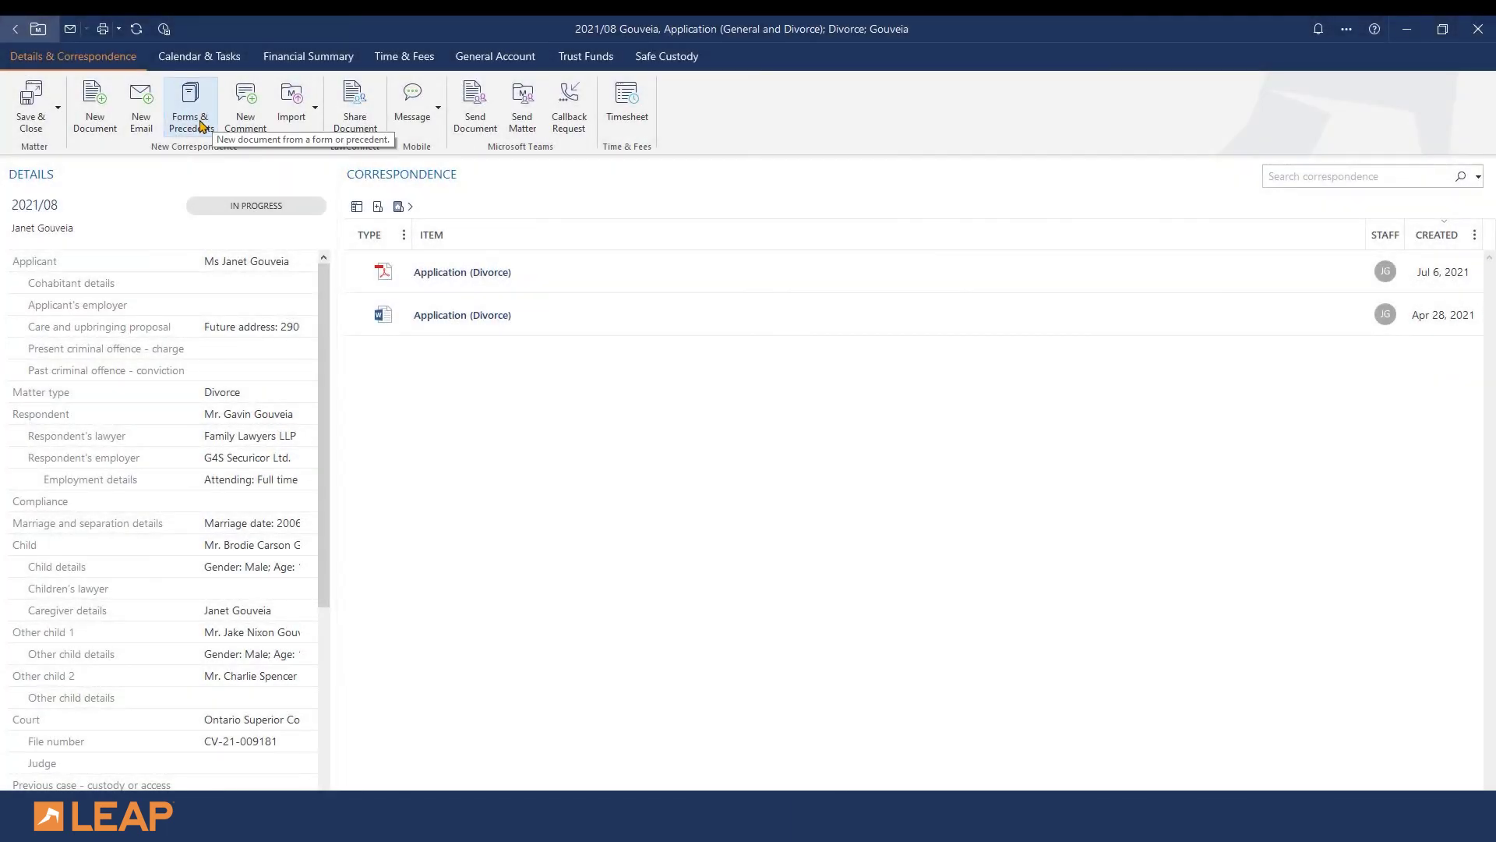
Search the precedents for 'Financial Statement' and create the Financial Statement (Support Claims) document
click(201, 125)
click(735, 285)
text(Fi)
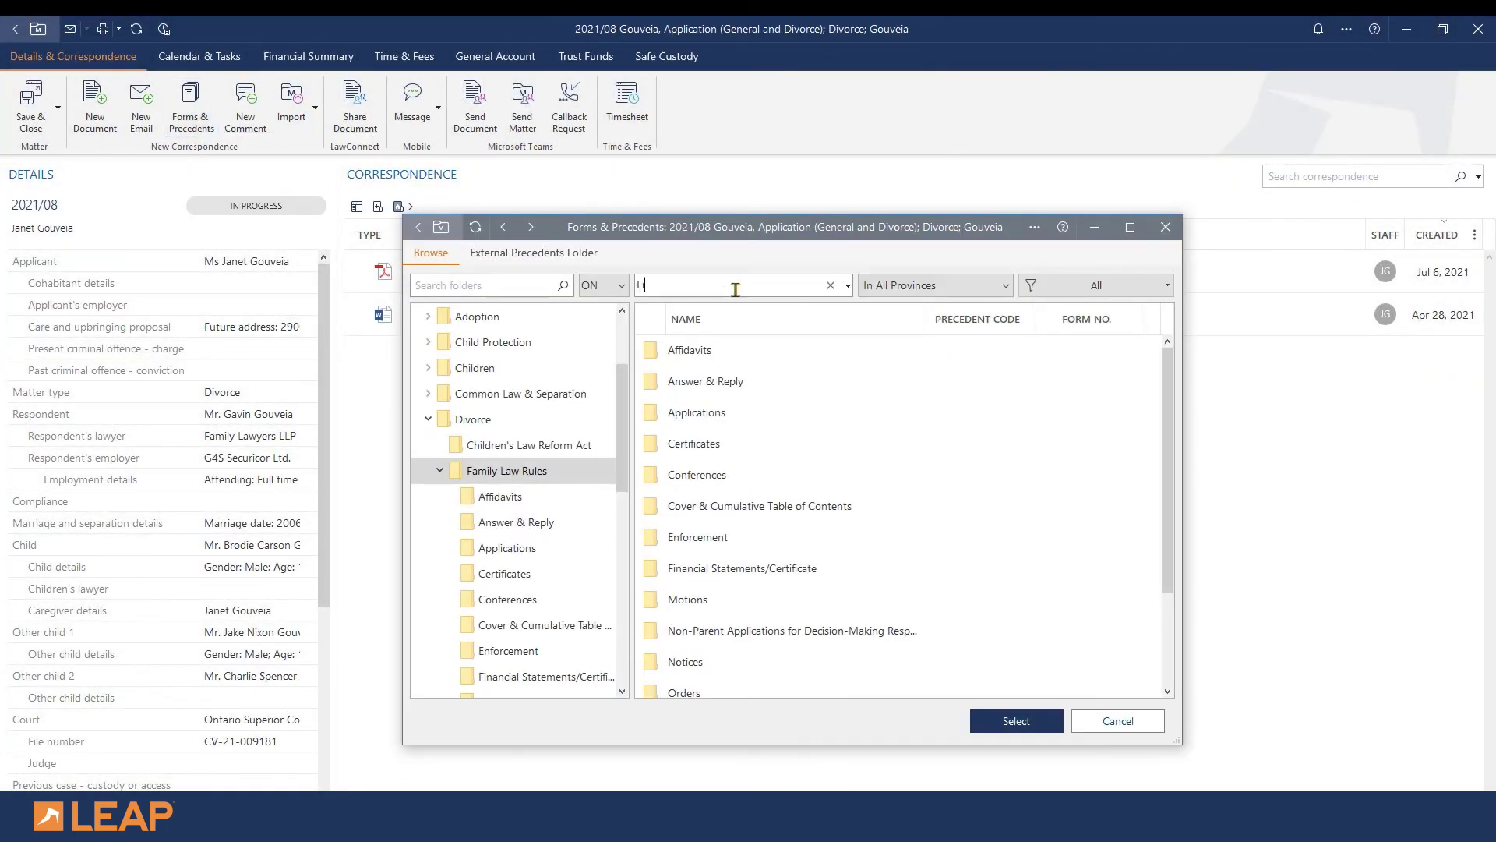
text(nancial )
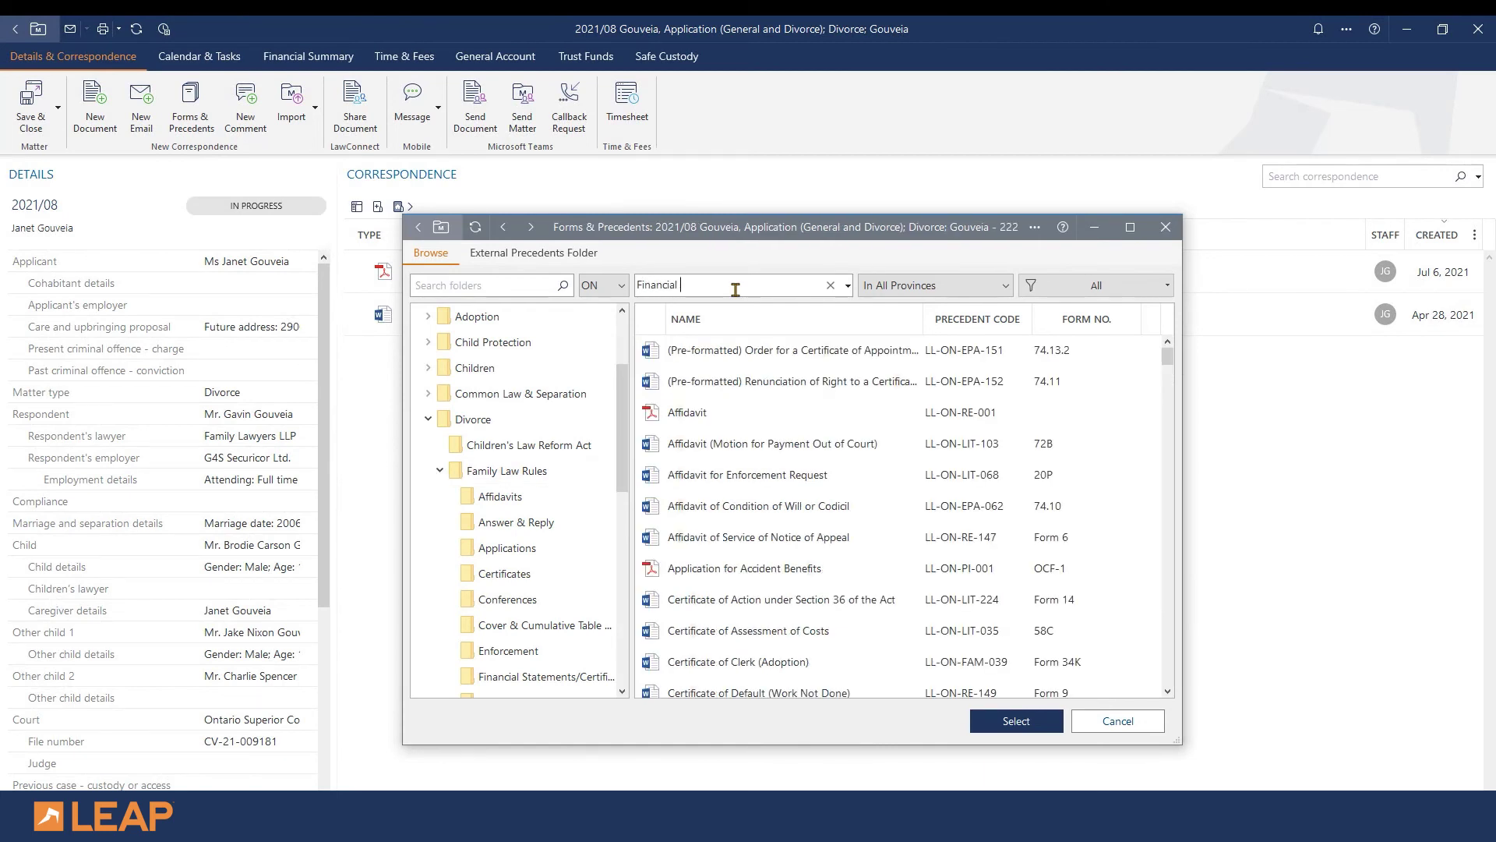
text(Statement)
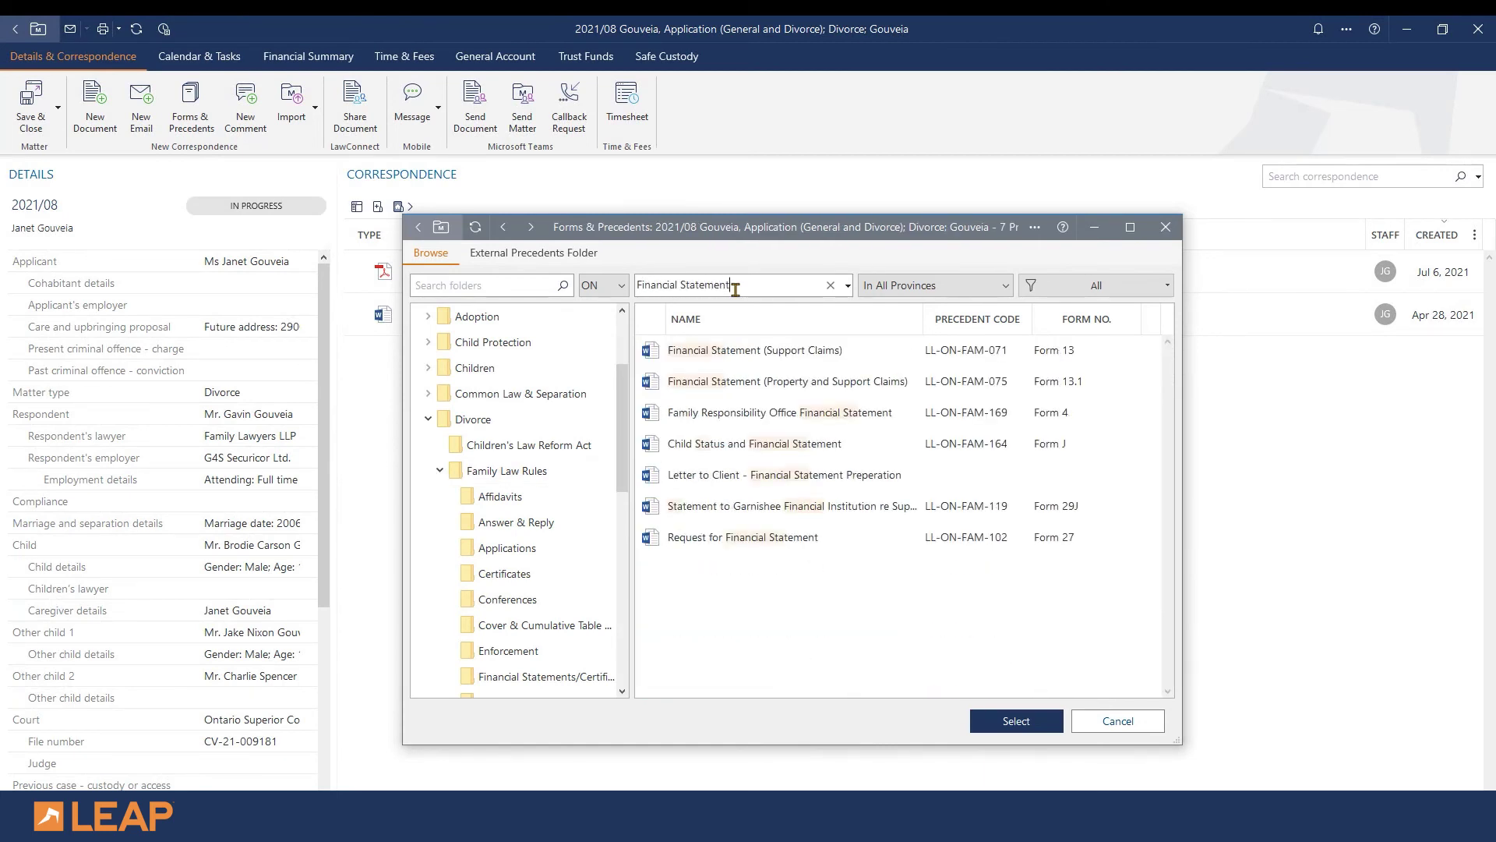
double_click(777, 359)
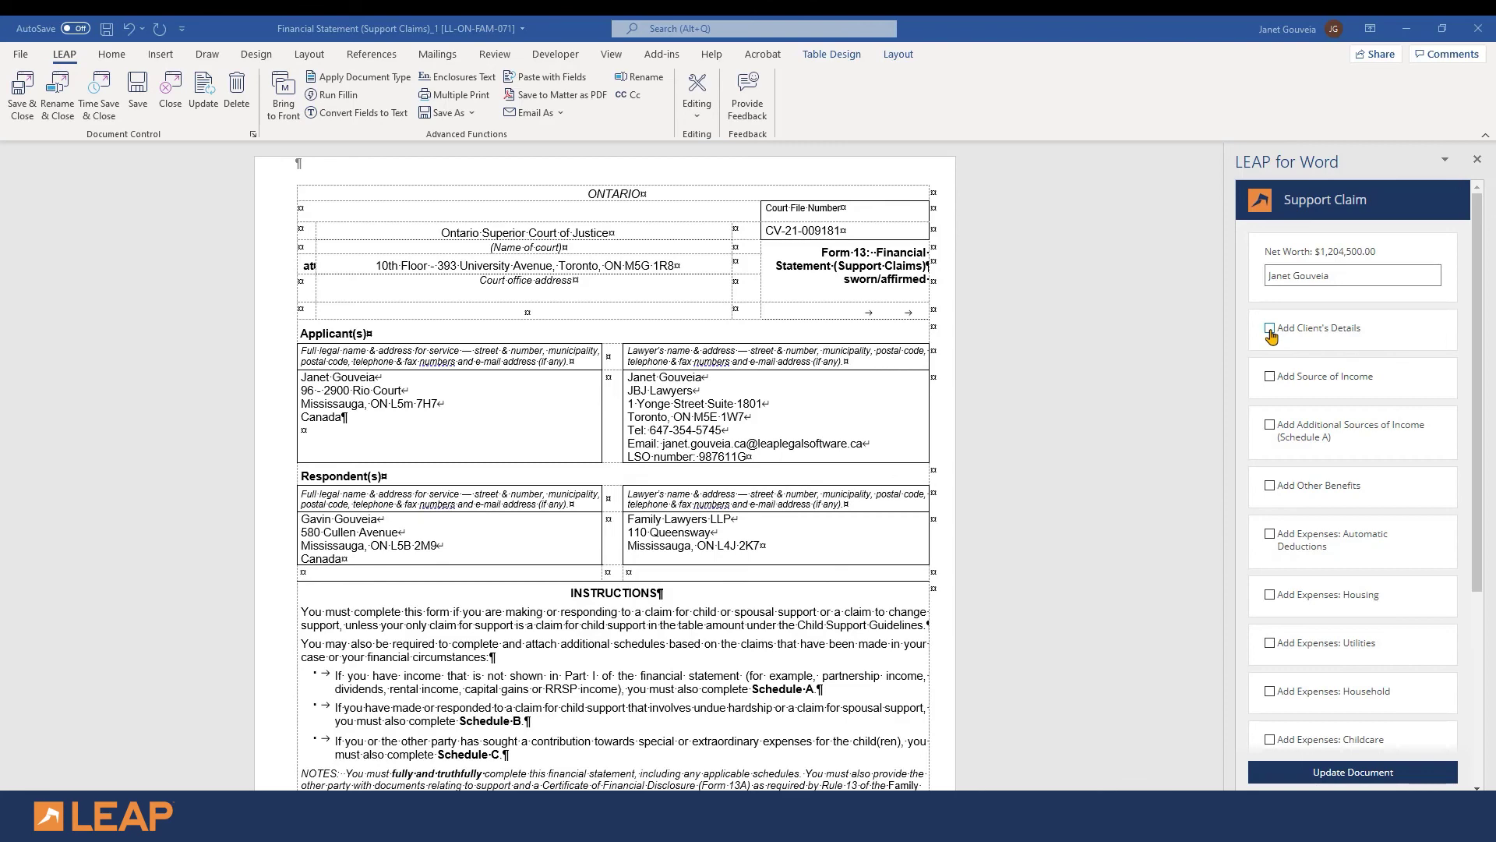
Add the client's details as self-employed at 'JG Business Consulting Inc.', with statement of income proof, and update the statement
click(1270, 330)
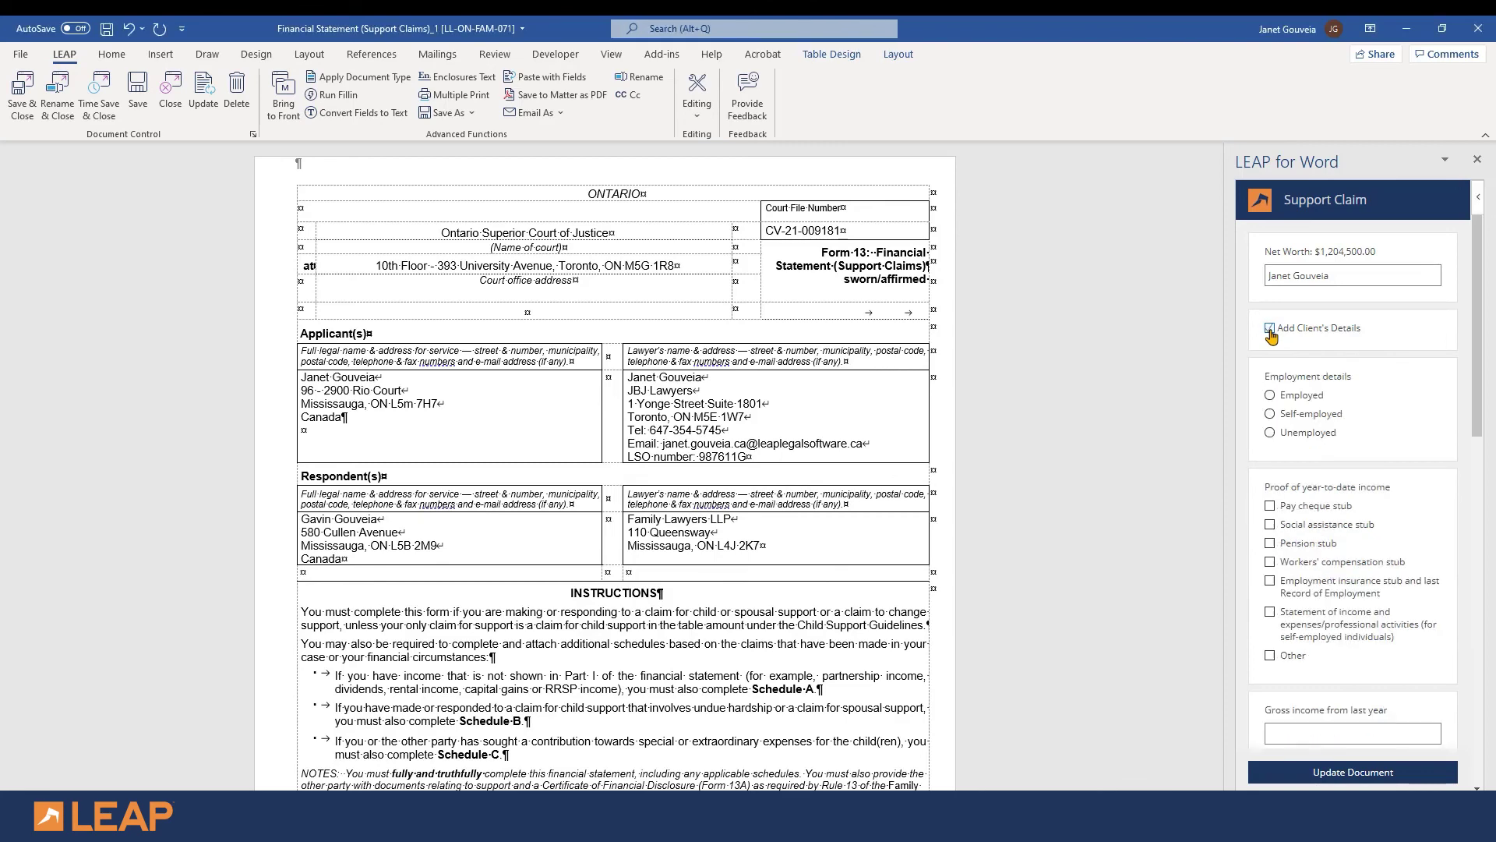
click(1269, 414)
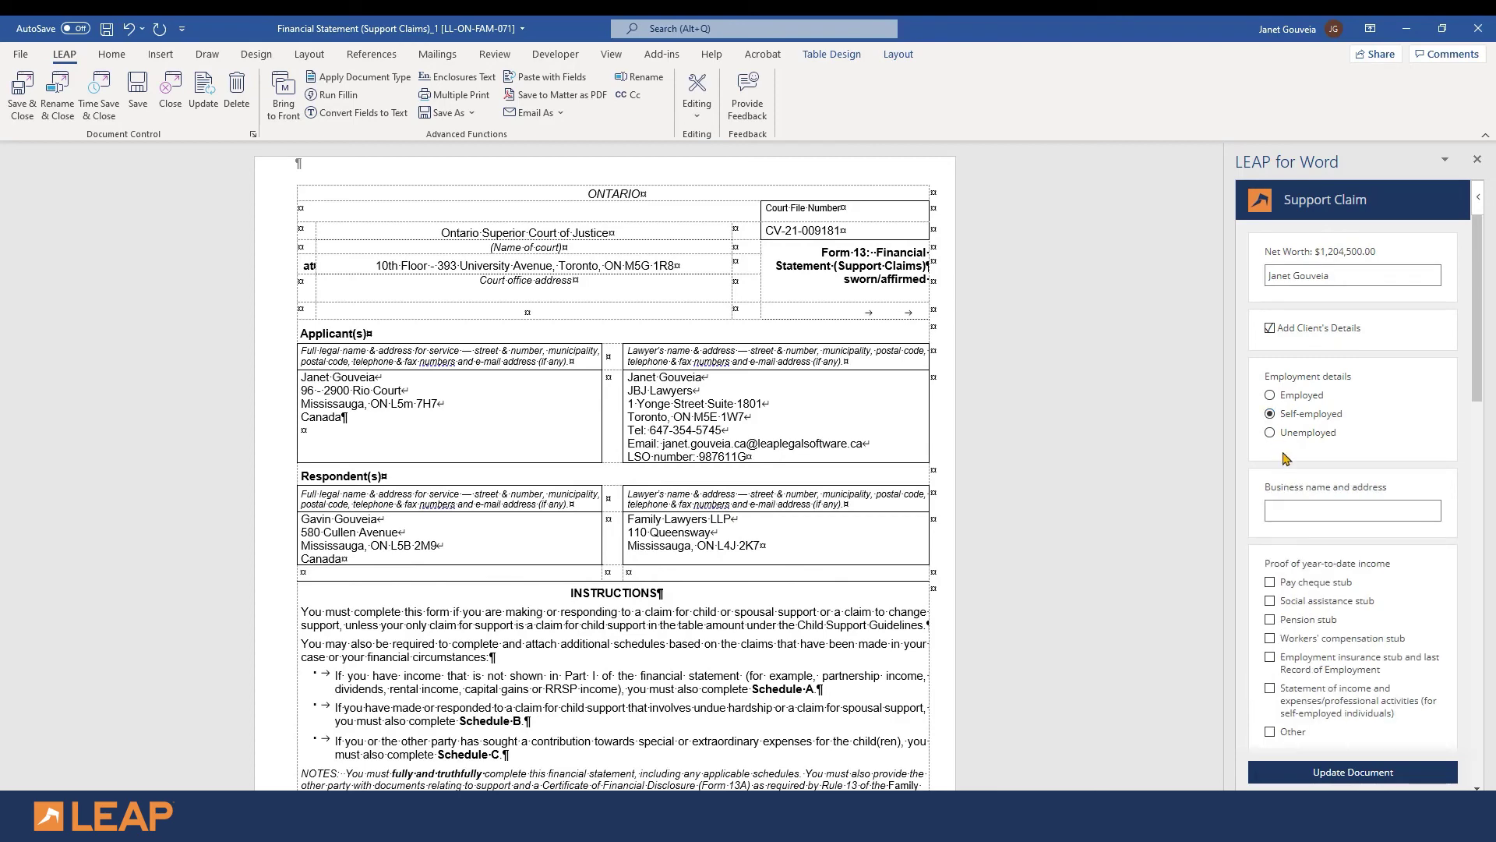
click(1291, 508)
text(JG Business Consulting Inc.)
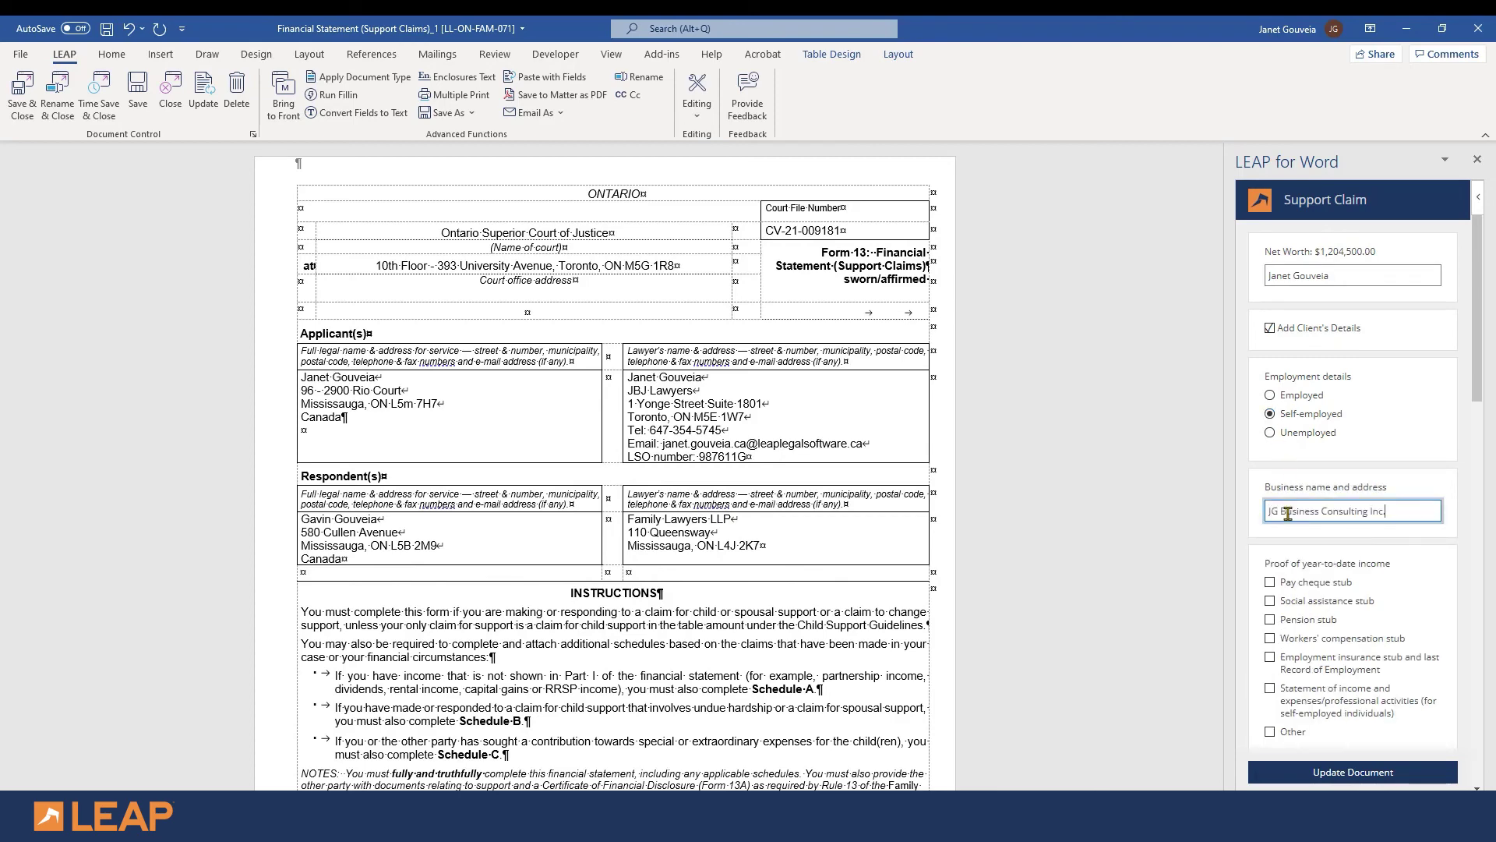
click(1271, 696)
click(1270, 689)
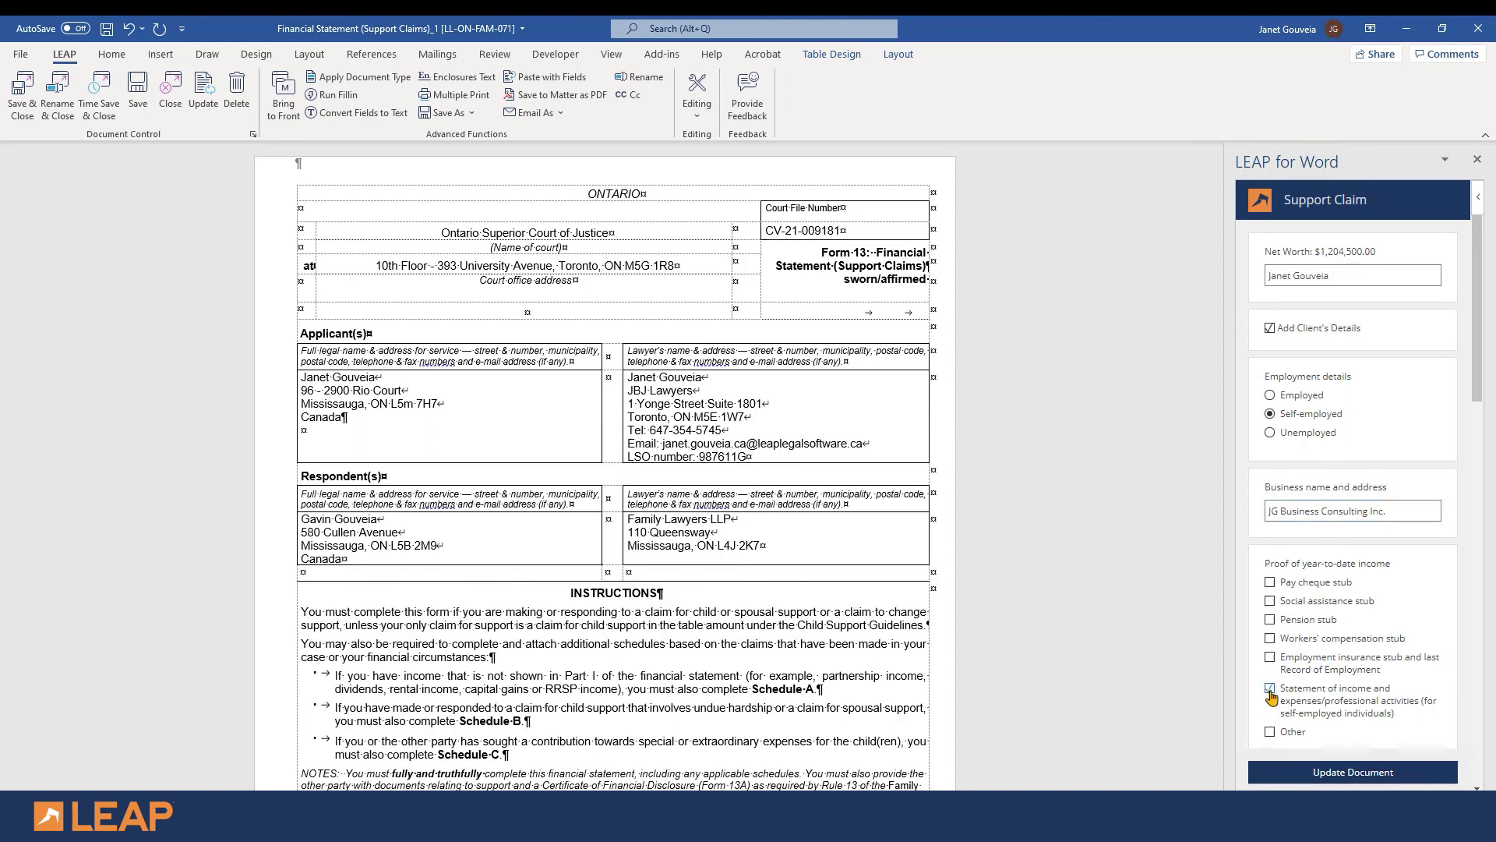
click(1284, 773)
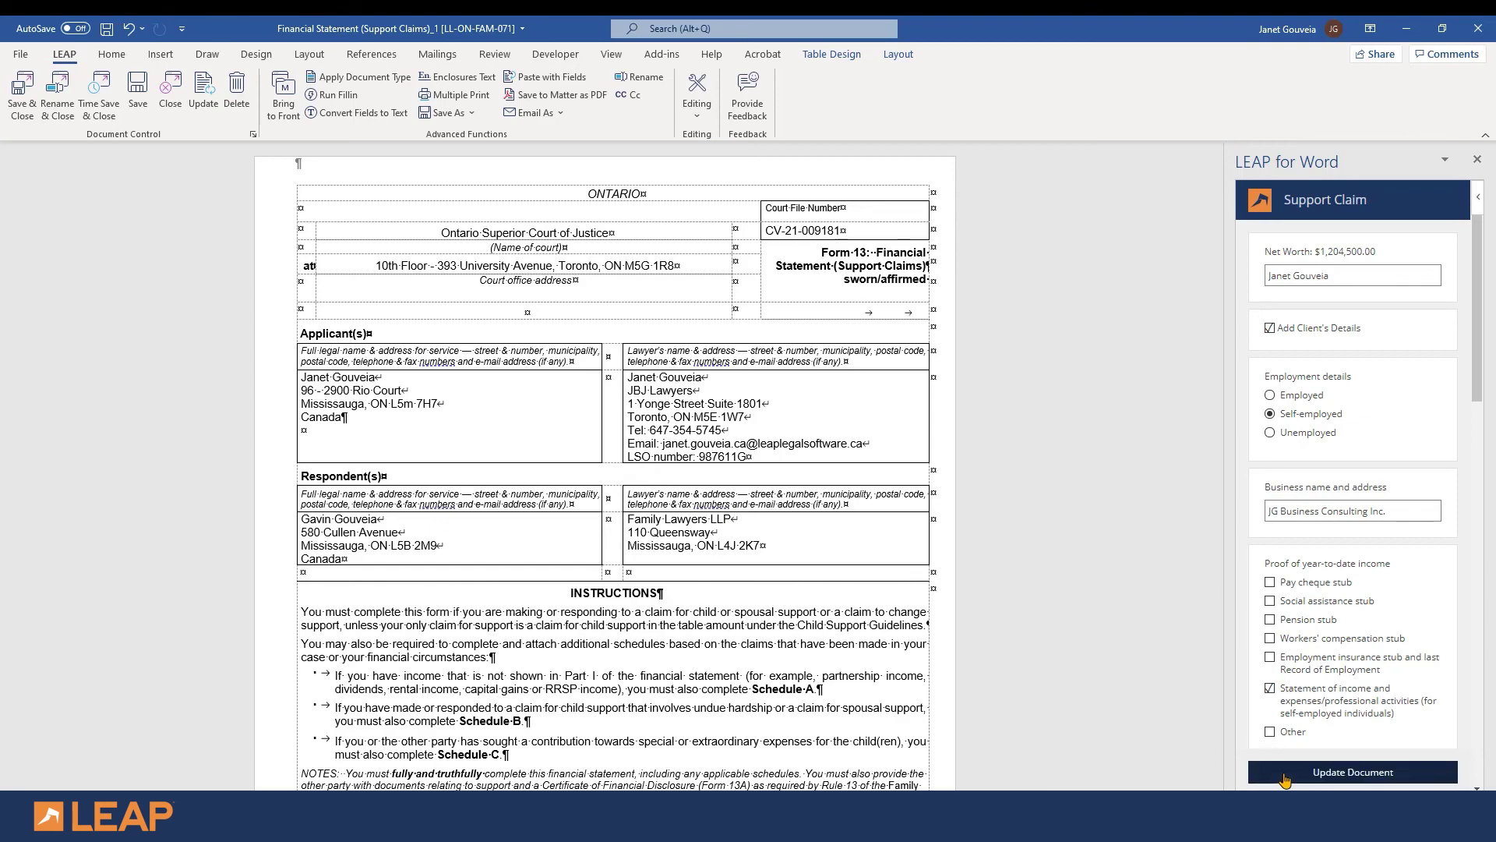
drag(1217, 207, 1218, 286)
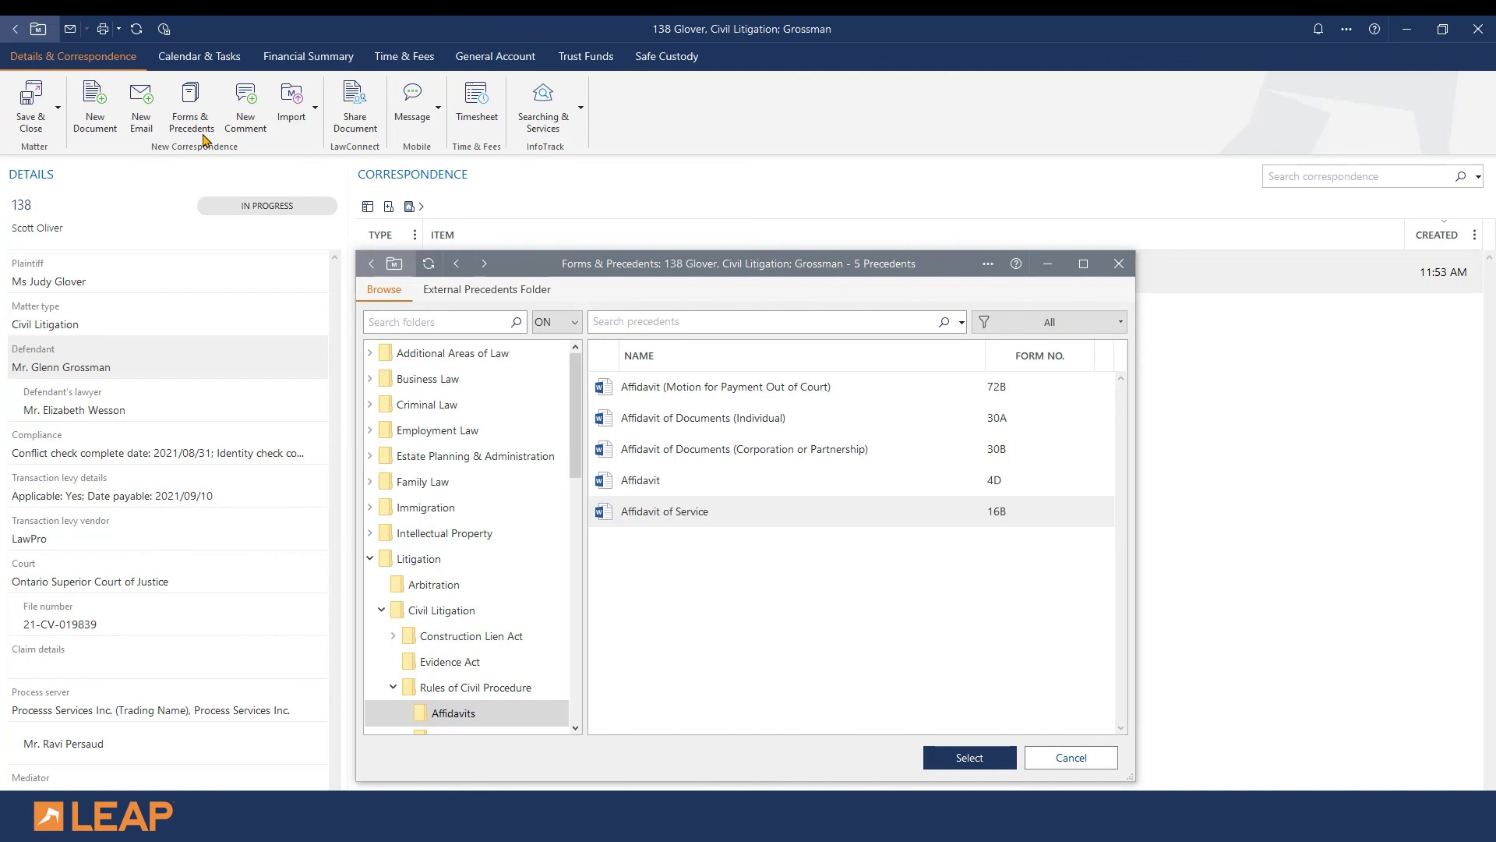
Search the precedents for '16B' and select the Affidavit of Service precedent
click(637, 317)
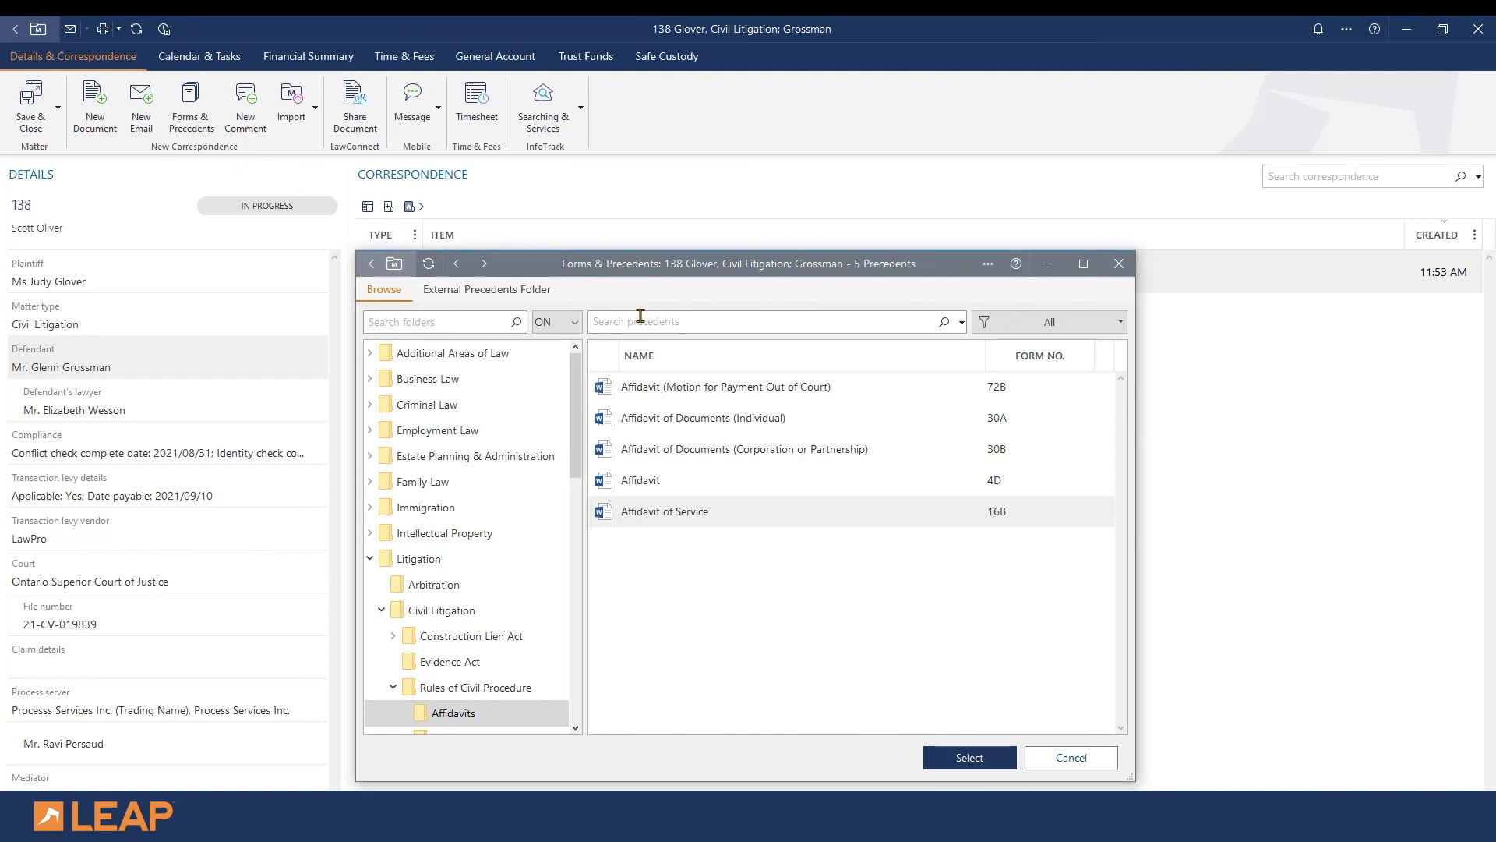
text(16B)
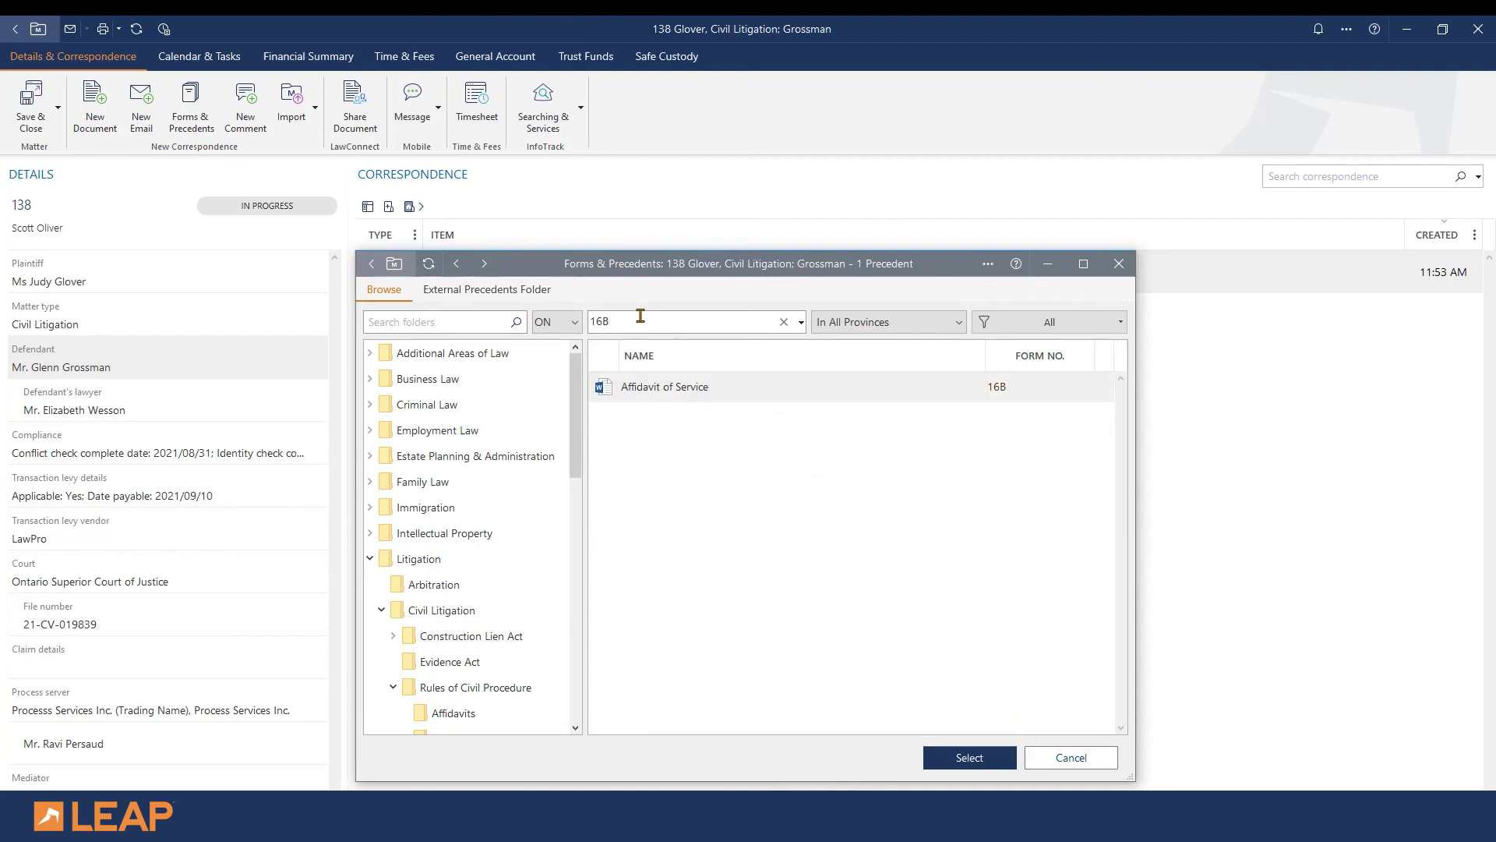
click(708, 398)
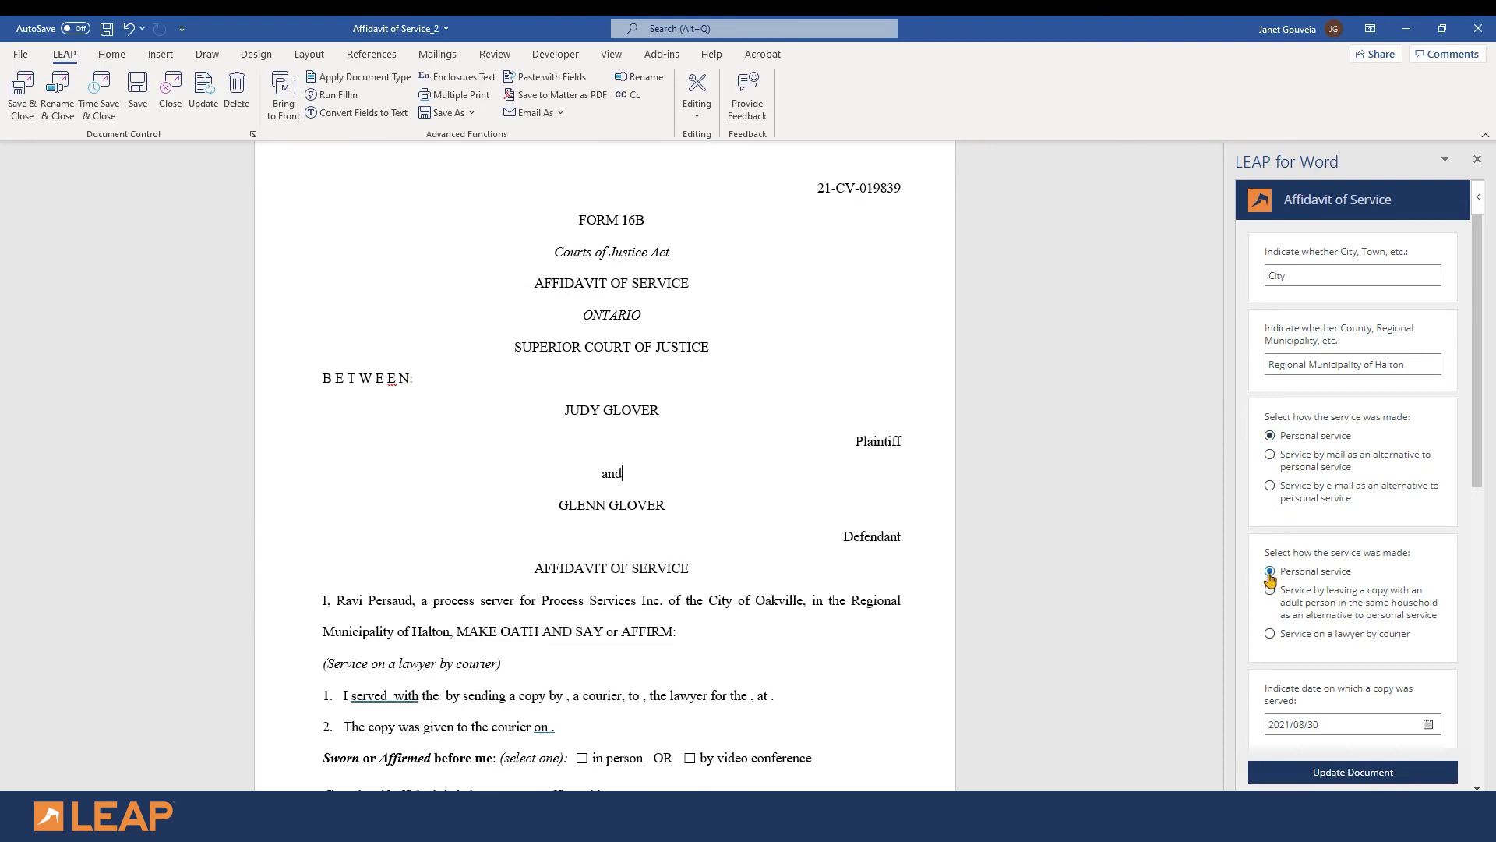
Apply the entered service details to the Form 16B affidavit and review the document
scroll(1274, 623, down, 15)
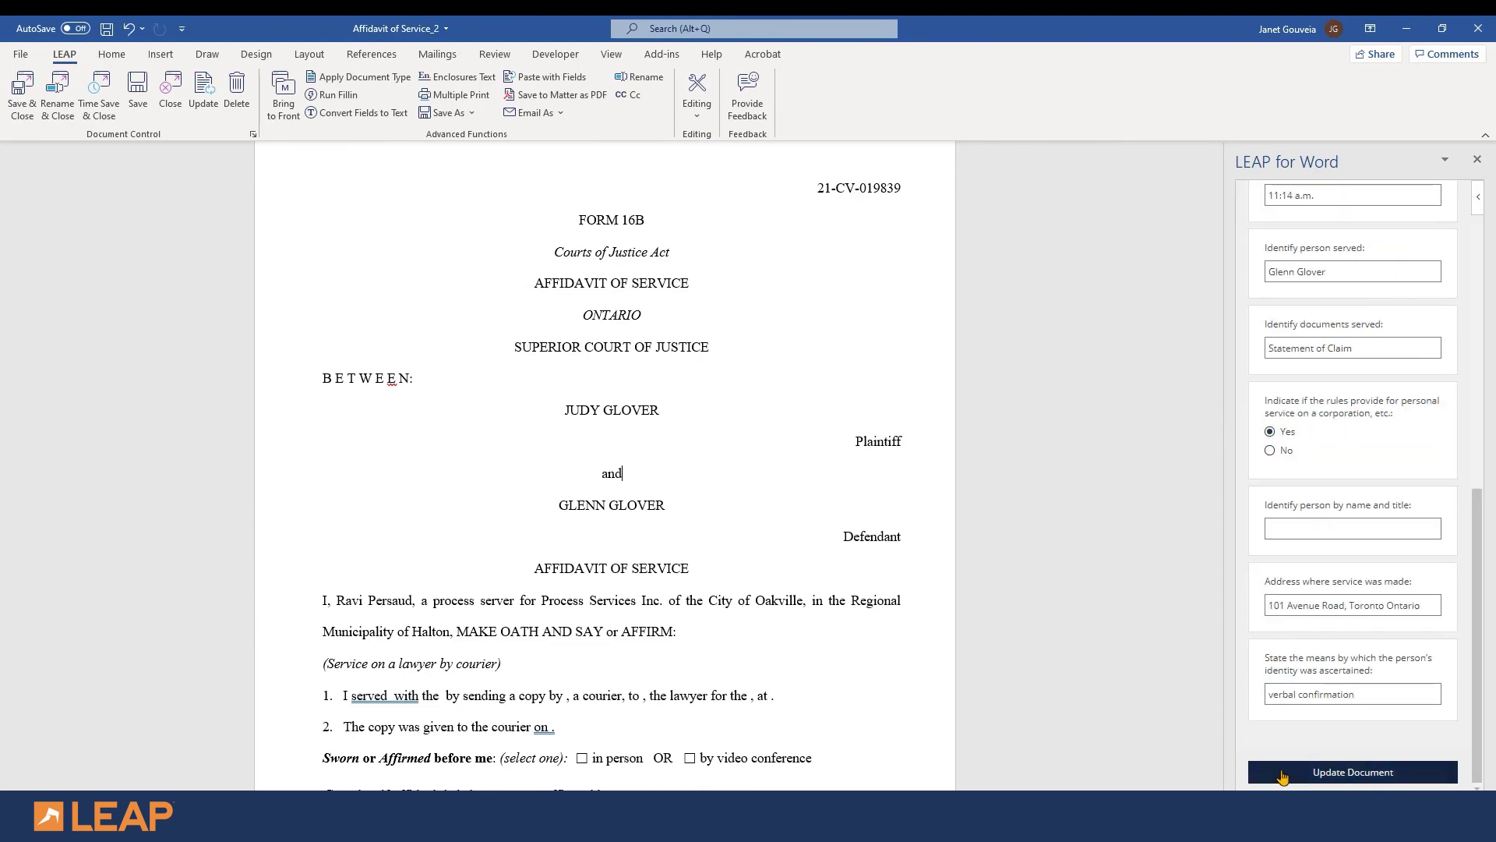
click(1282, 774)
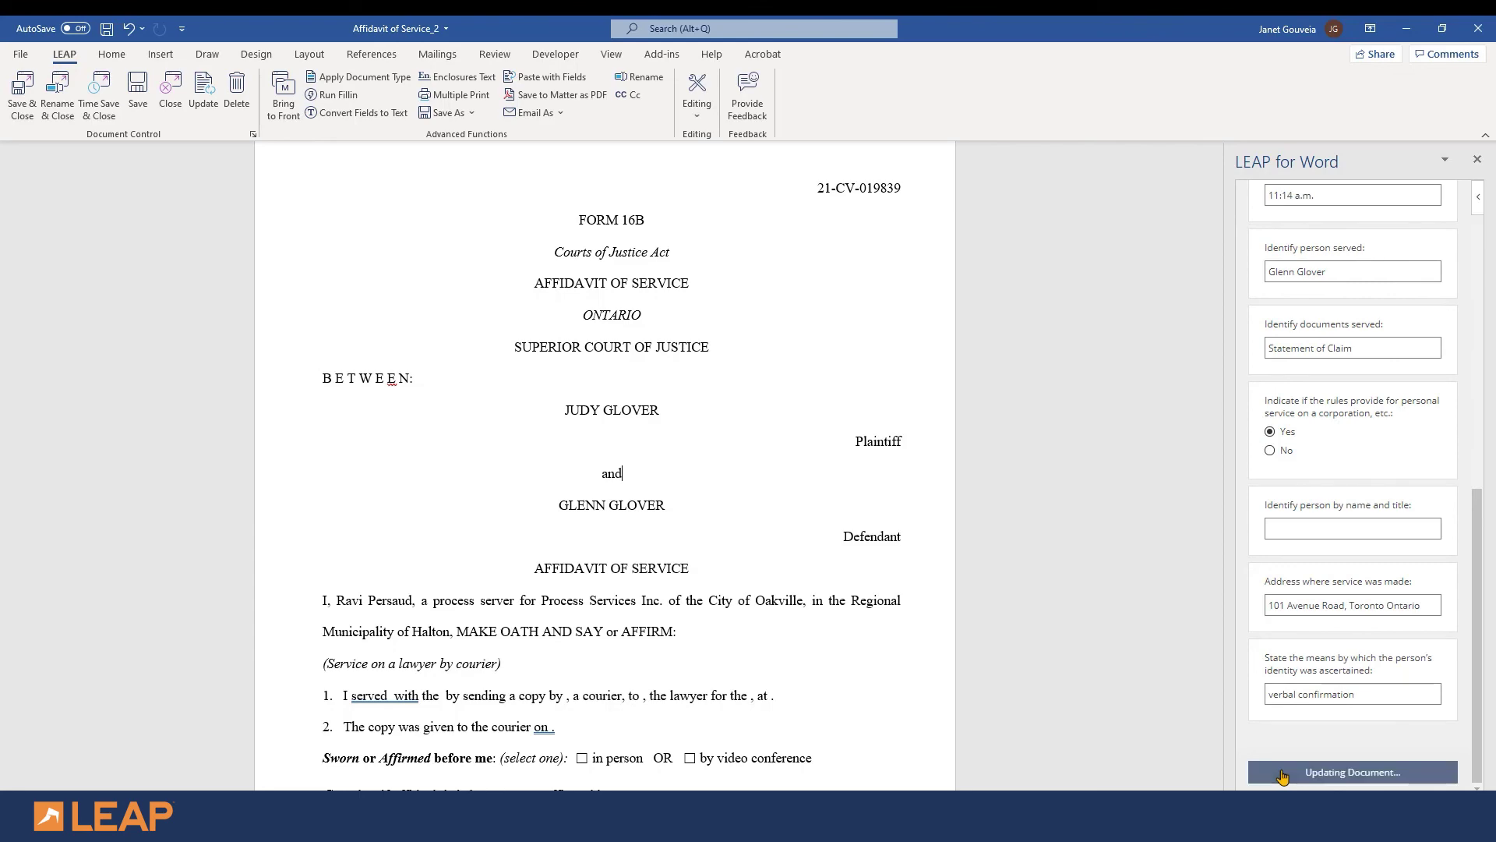
scroll(1209, 499, down, 15)
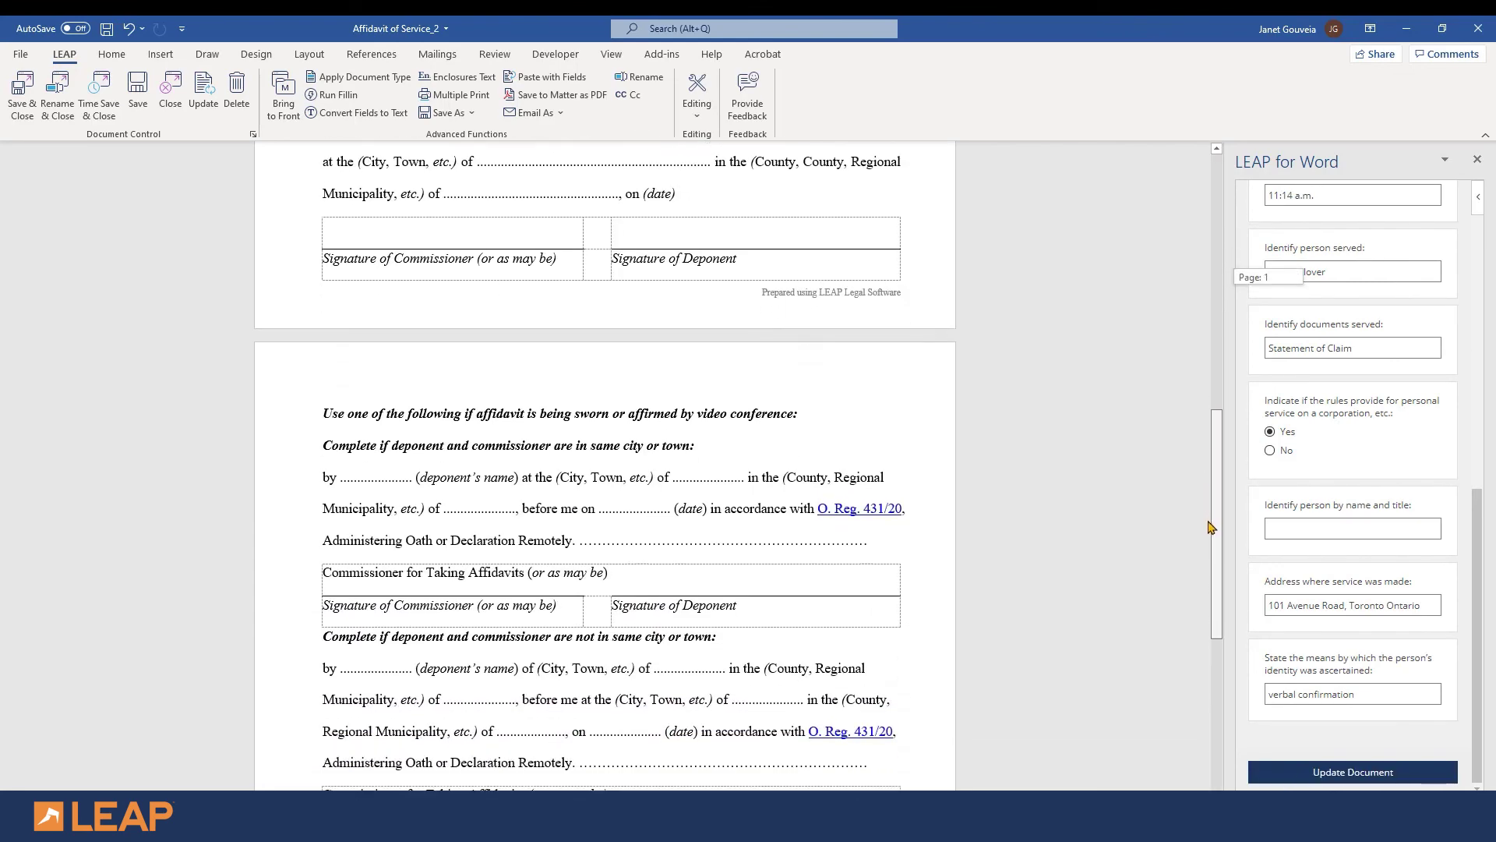
drag(1208, 543, 1213, 561)
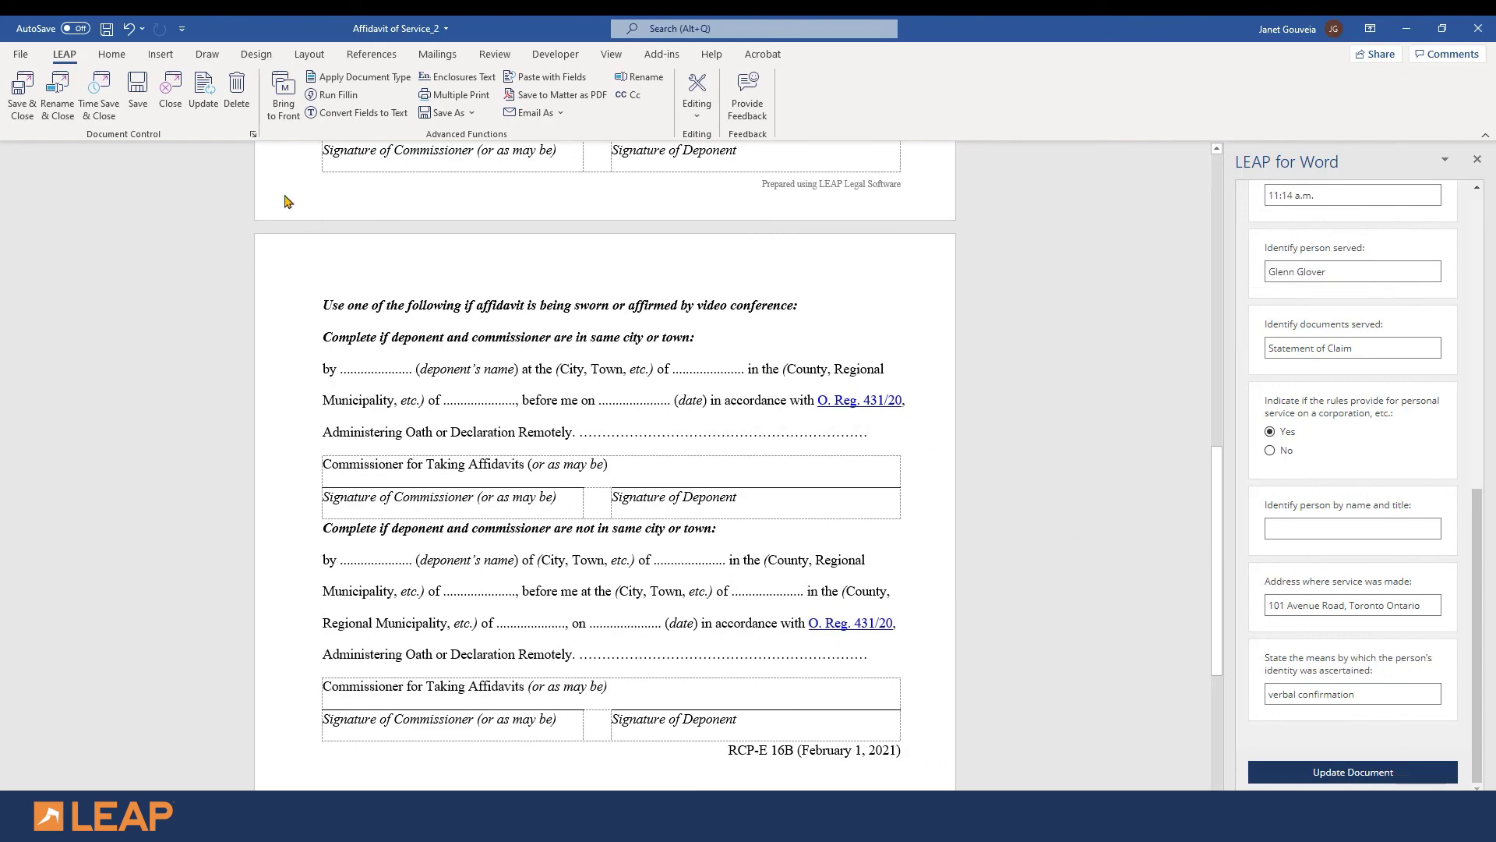